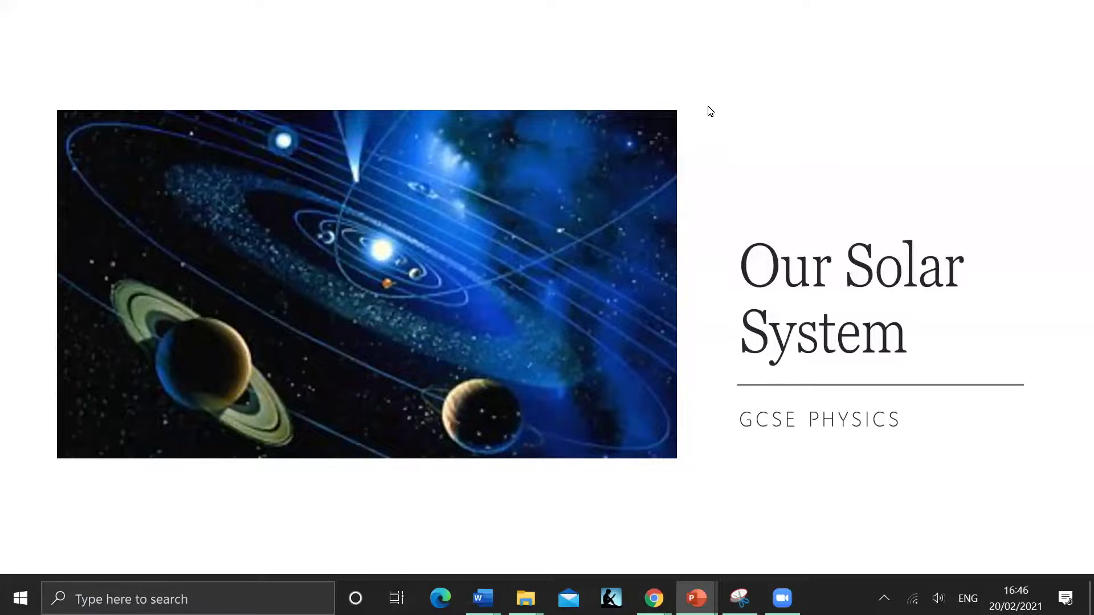
Step: Advance the slideshow through Learning Objectives to the Geocentric and Heliocentric Models slide
{"action": "key", "text": "Right"}
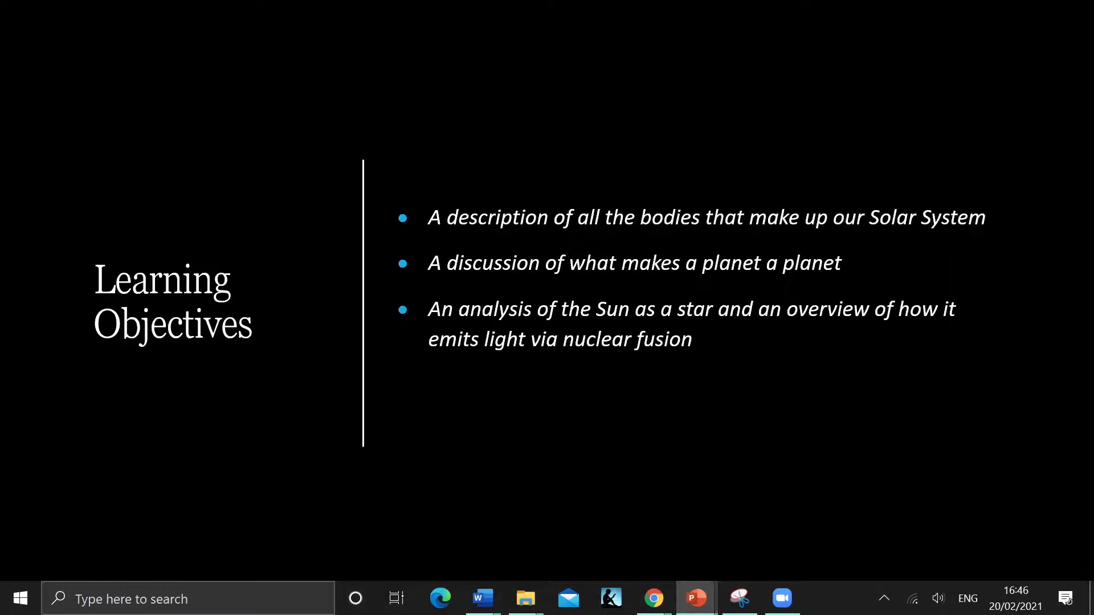
{"action": "key", "text": "Right"}
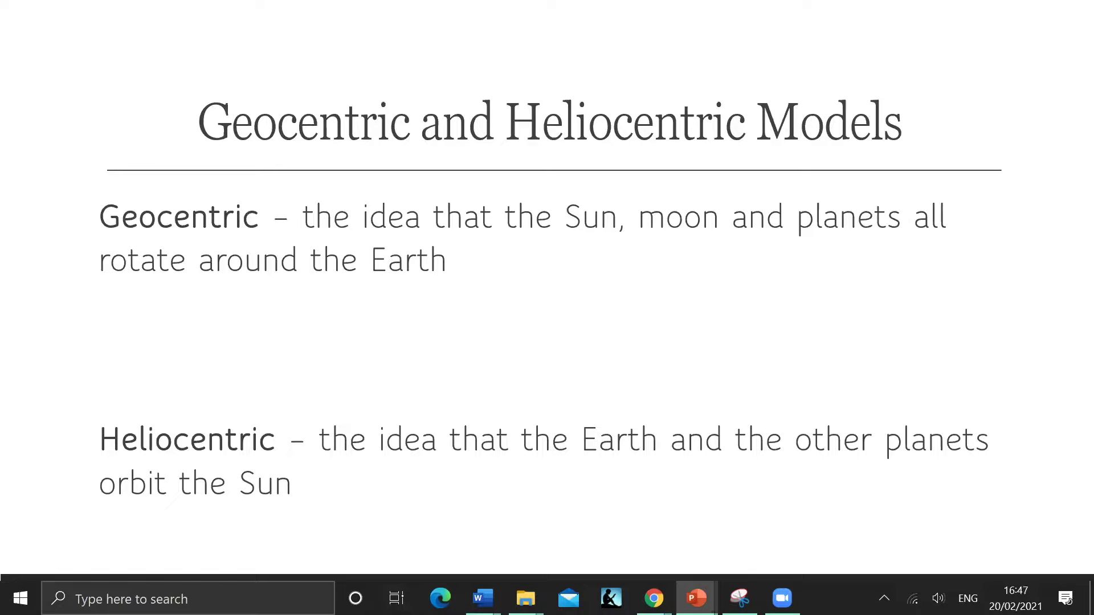
Step: Advance the slideshow to The Geocentric Model slide
{"action": "left_click", "coordinate": [635, 379]}
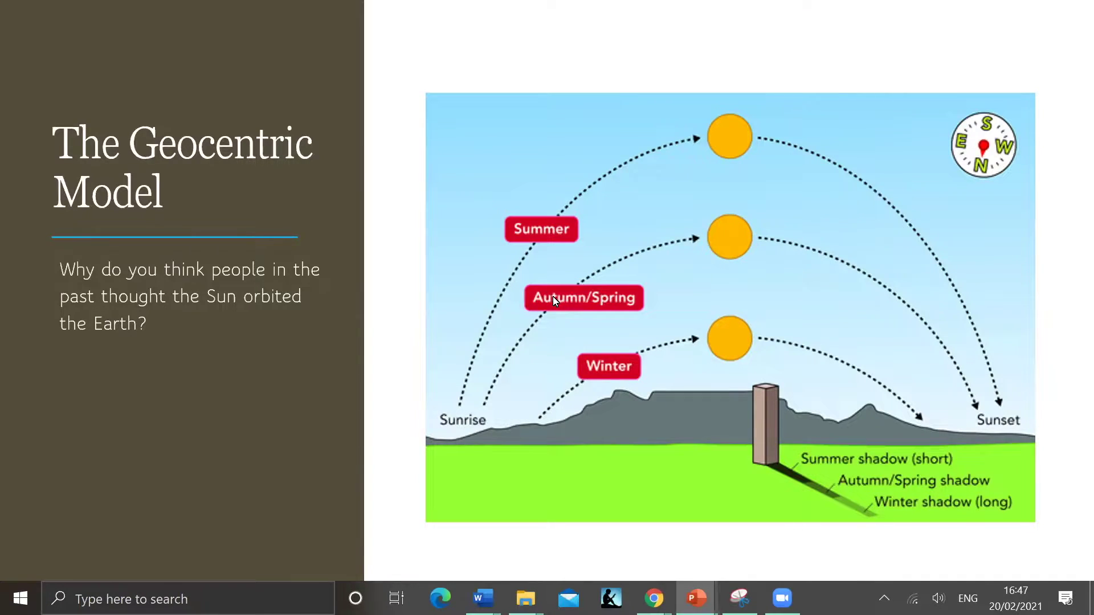
{"action": "left_click", "coordinate": [524, 337]}
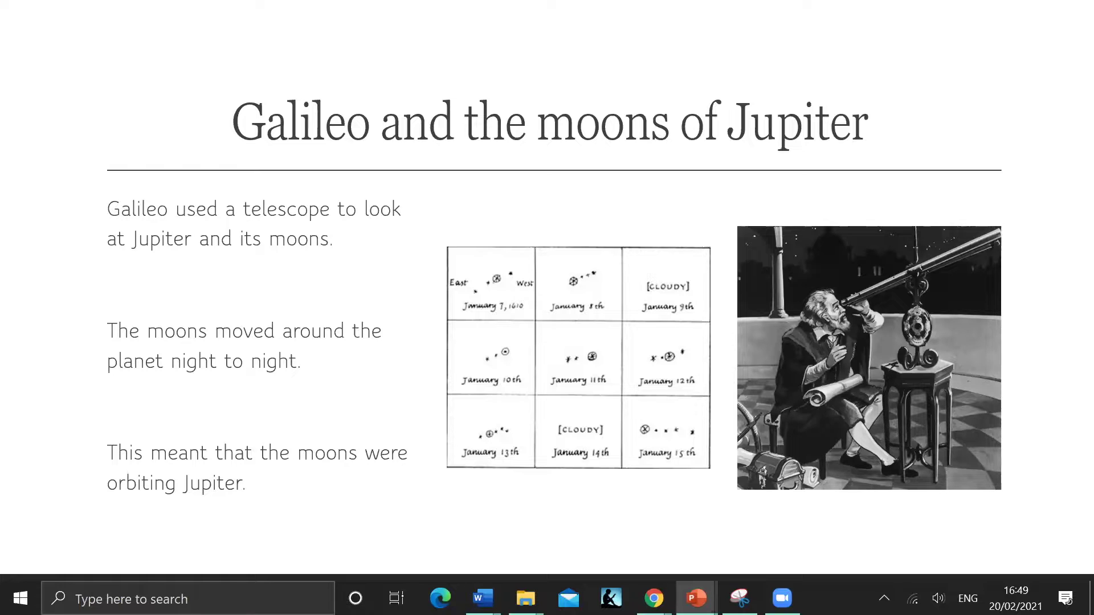
Step: Advance the slideshow to the Galileo question slide
{"action": "left_click", "coordinate": [345, 359]}
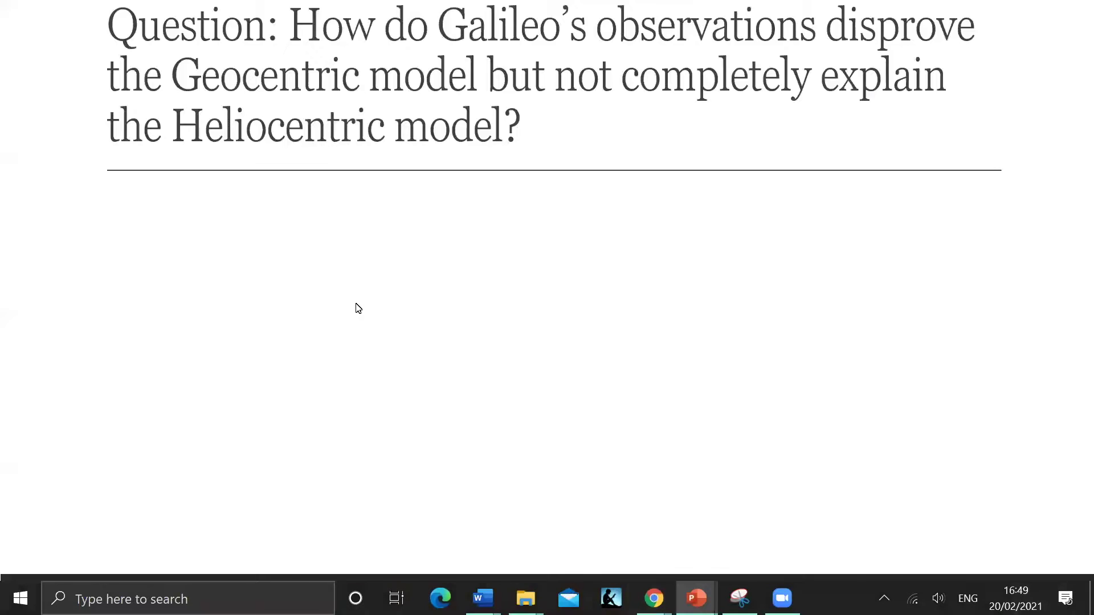
Step: Exit the slideshow and put the cursor in slide 6's empty body box, capitals on
{"action": "left_click", "coordinate": [358, 308]}
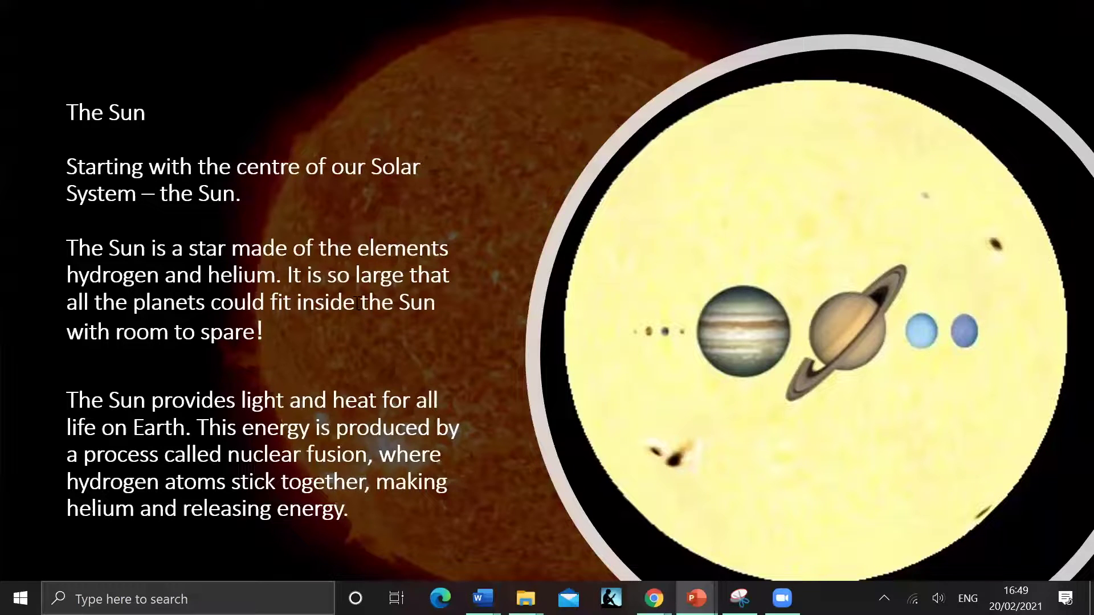
{"action": "key", "text": "Escape"}
{"action": "left_click", "coordinate": [94, 323]}
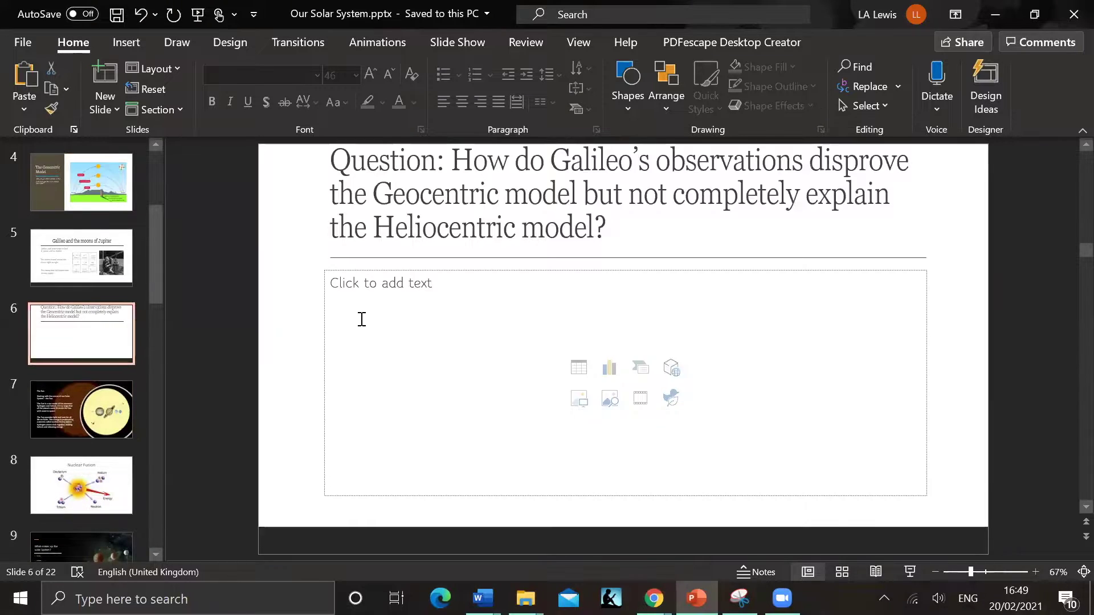
{"action": "left_click", "coordinate": [361, 319]}
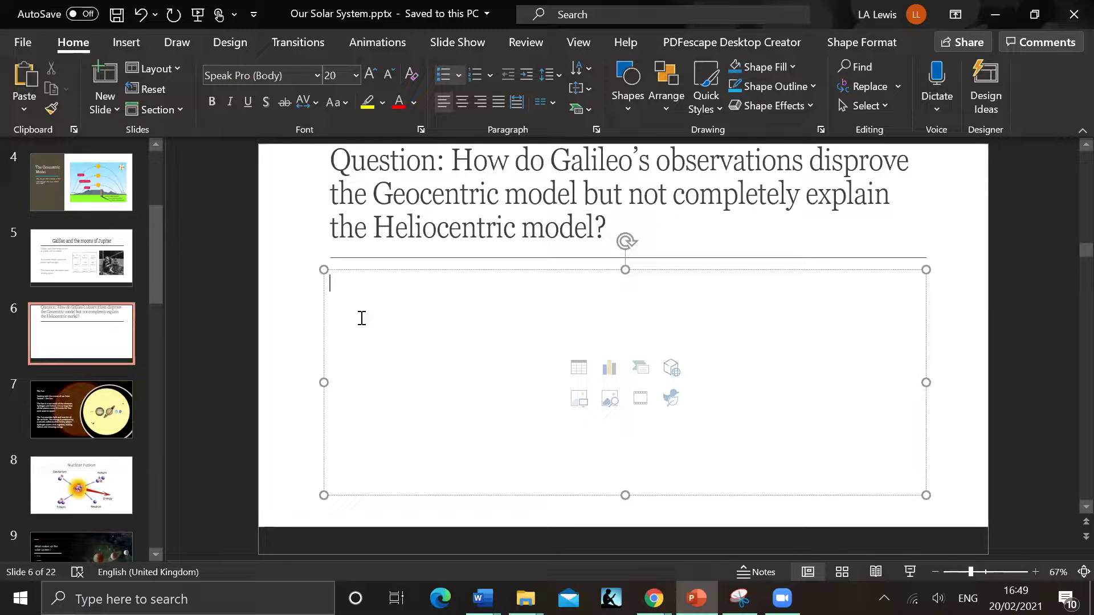
{"action": "key", "text": "Caps_Lock"}
Step: Type 'Galileo observed the moons of Jupiter through his telescope.'
{"action": "type", "text": "G"}
{"action": "key", "text": "Caps_Lock"}
{"action": "type", "text": "ali"}
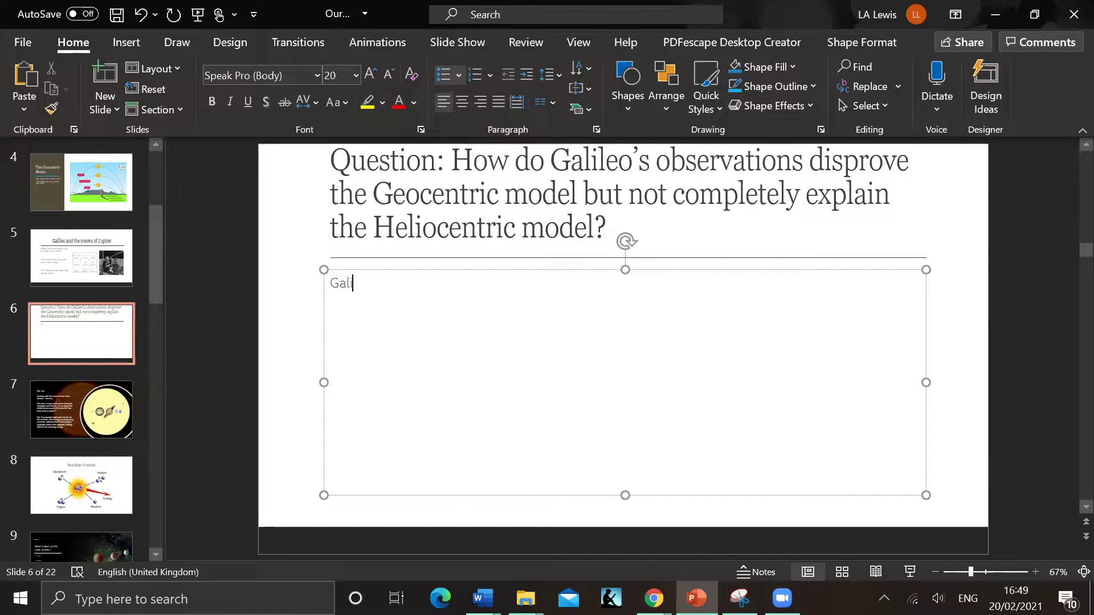
{"action": "type", "text": "leo observed the m"}
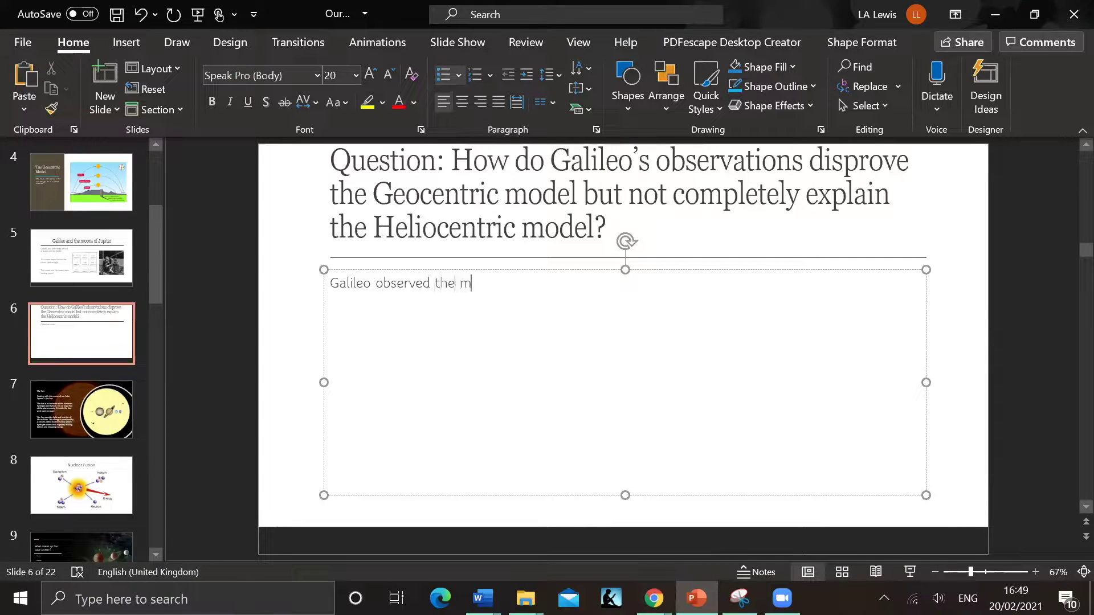
{"action": "type", "text": "oons of"}
{"action": "key", "text": "Caps_Lock"}
{"action": "type", "text": "J"}
{"action": "key", "text": "Caps_Lock"}
{"action": "type", "text": "upiter through hi"}
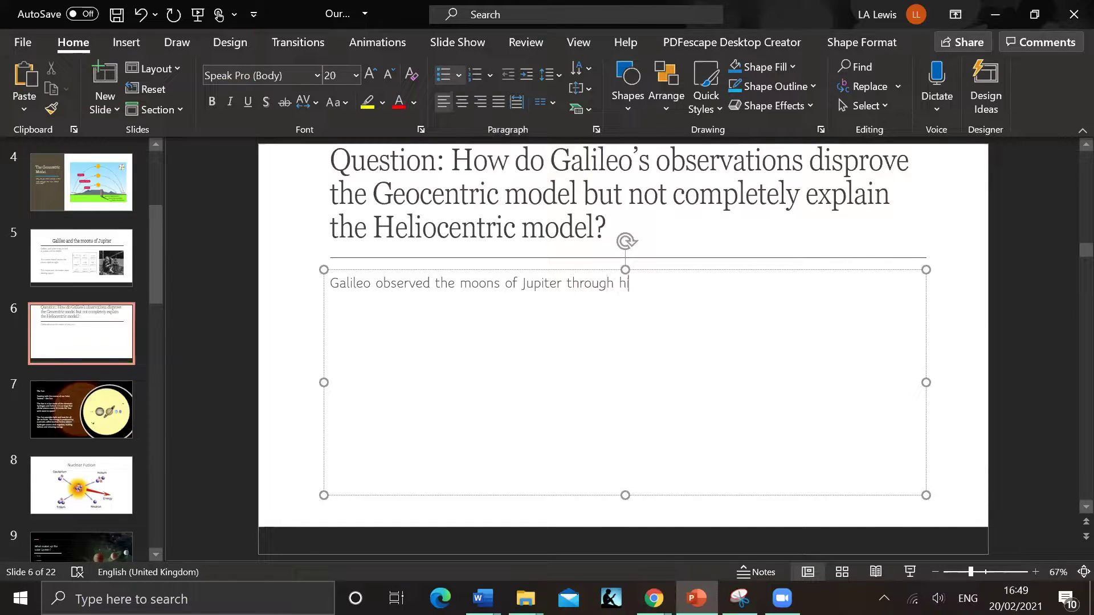
{"action": "type", "text": "s ele"}
{"action": "key", "text": "BackSpace"}
{"action": "key", "text": "BackSpace"}
{"action": "key", "text": "BackSpace"}
{"action": "type", "text": "te"}
{"action": "type", "text": "lescopw"}
{"action": "key", "text": "BackSpace"}
{"action": "type", "text": "e."}
Step: Add the sentence 'He saw the moons moving from night to night.'
{"action": "key", "text": "Caps_Lock"}
{"action": "type", "text": "H"}
{"action": "key", "text": "Caps_Lock"}
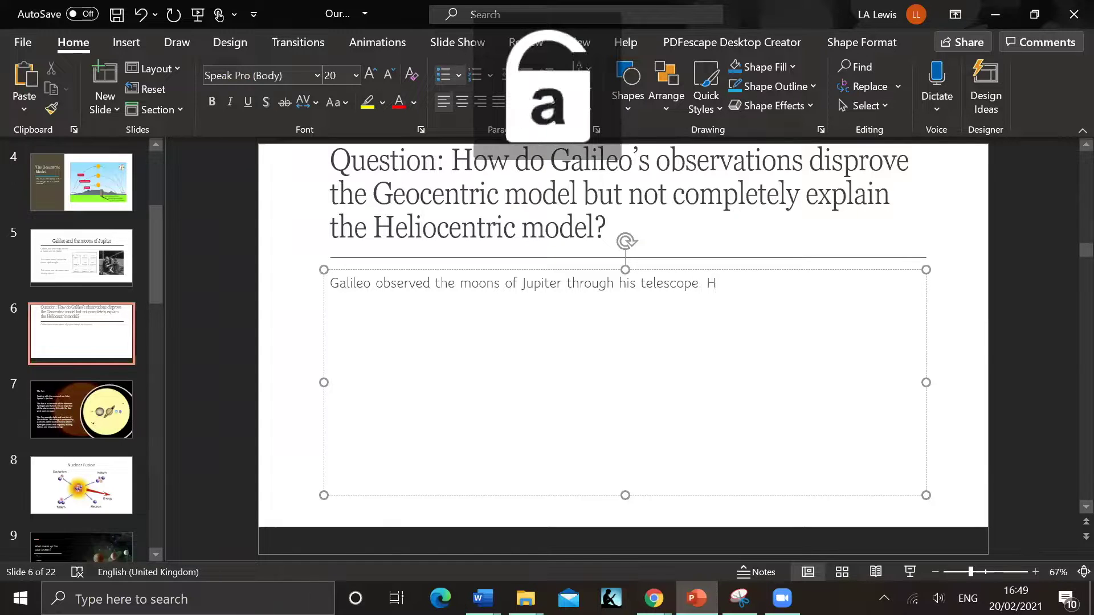
{"action": "type", "text": "e saw the"}
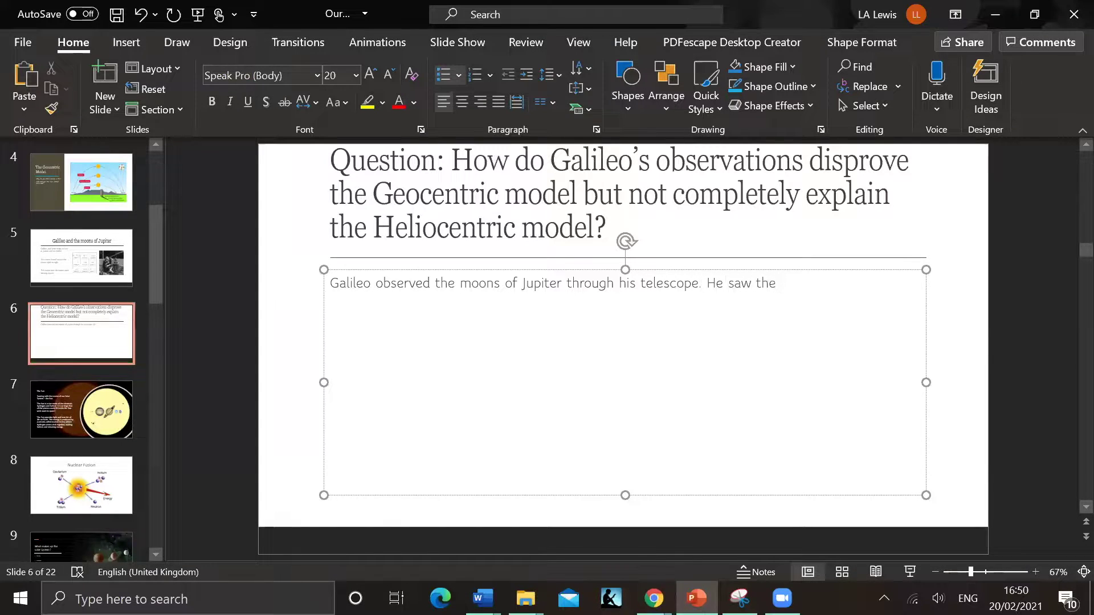
{"action": "key", "text": "Caps_Lock"}
{"action": "key", "text": "Caps_Lock"}
{"action": "type", "text": "moons moving from nig"}
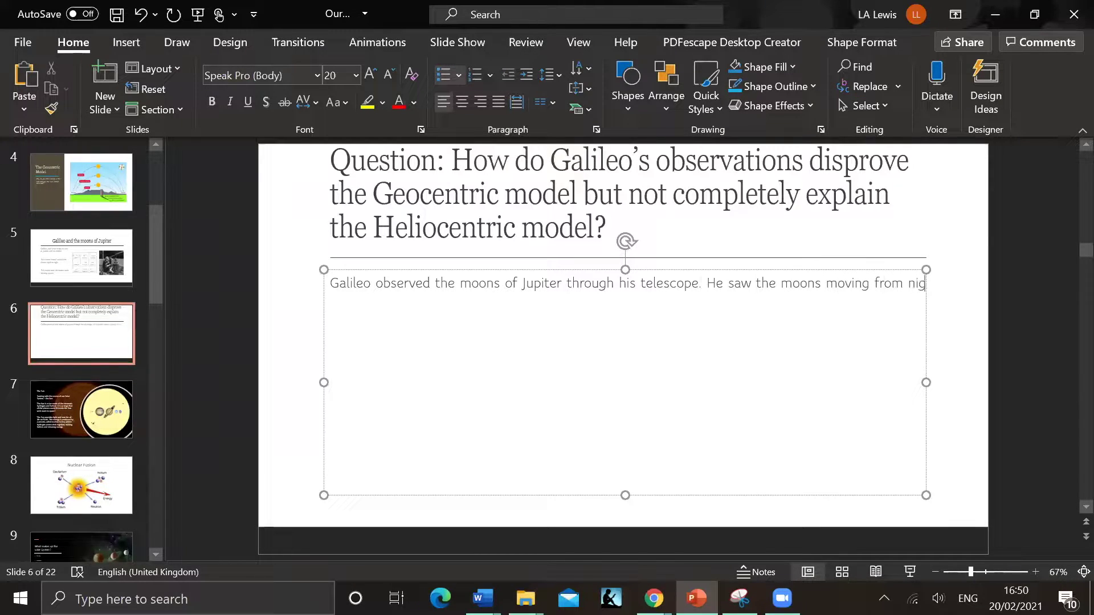
{"action": "type", "text": "h t to night"}
{"action": "key", "text": "BackSpace"}
{"action": "type", "text": "."}
Step: Add 'This meant that the moons were orbiting Jupiter and were not orbiting the Earth.'
{"action": "key", "text": "Caps_Lock"}
{"action": "key", "text": "Caps_Lock"}
{"action": "type", "text": "Th"}
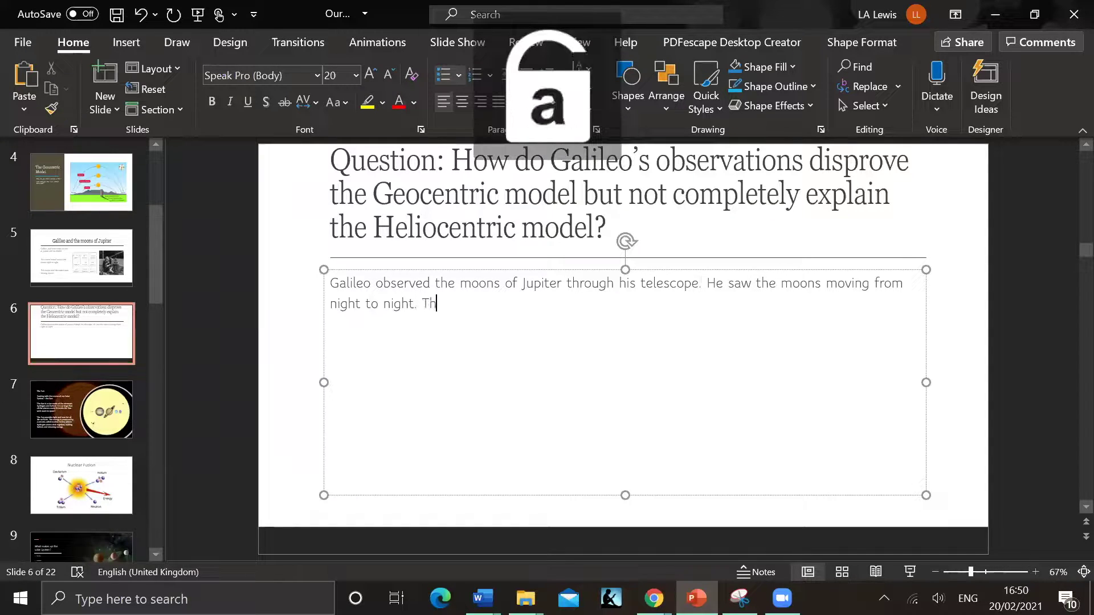
{"action": "type", "text": "is measnt"}
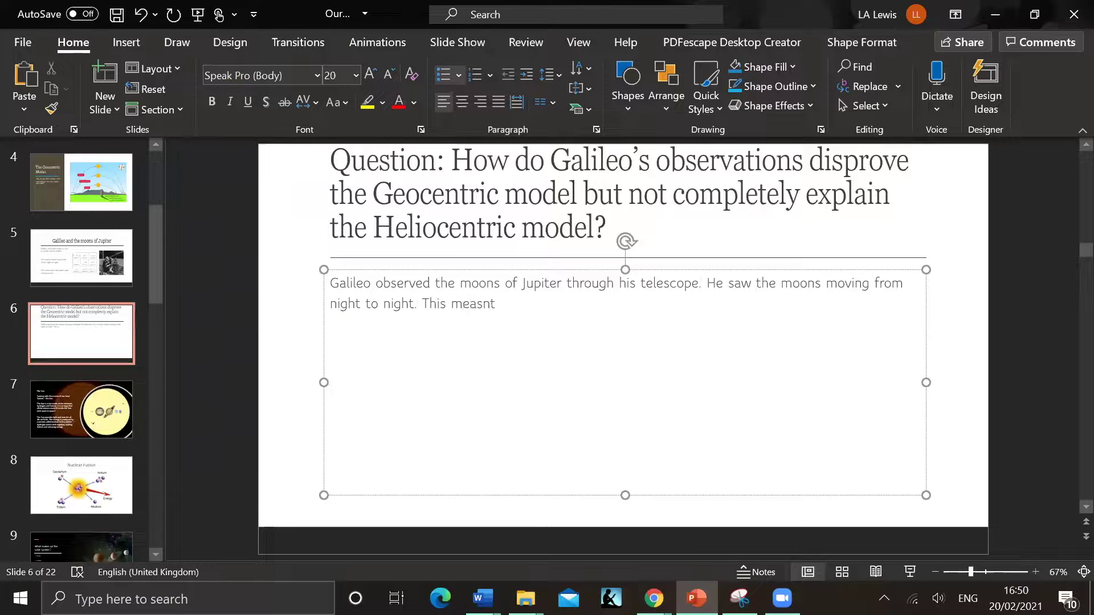
{"action": "key", "text": "BackSpace"}
{"action": "key", "text": "BackSpace"}
{"action": "key", "text": "BackSpace"}
{"action": "type", "text": "nt that the moons"}
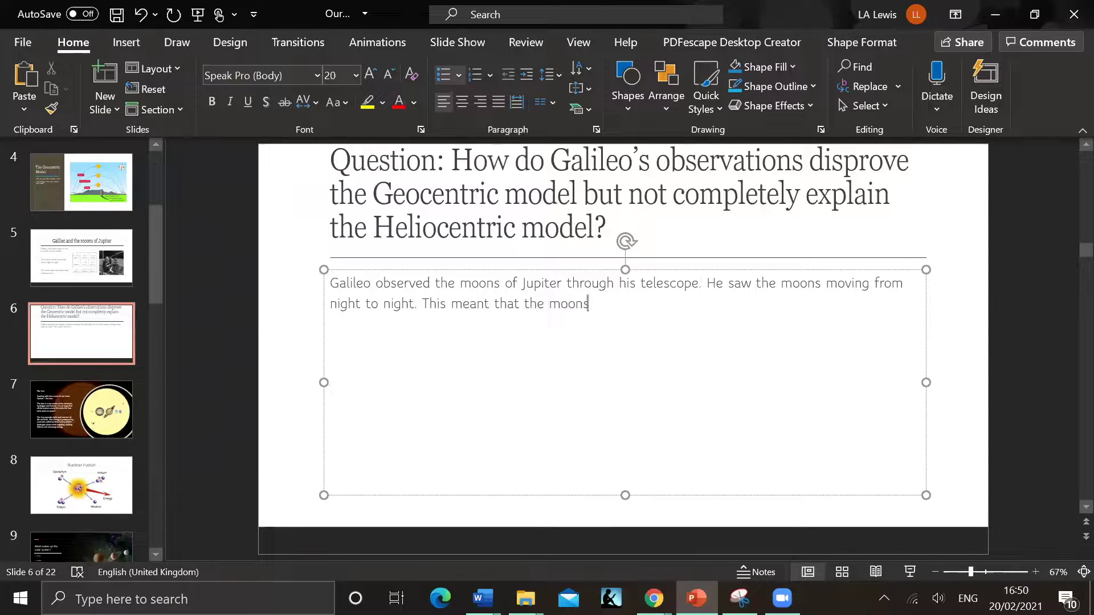
{"action": "type", "text": " were d"}
{"action": "key", "text": "BackSpace"}
{"action": "type", "text": "orbiting Jup"}
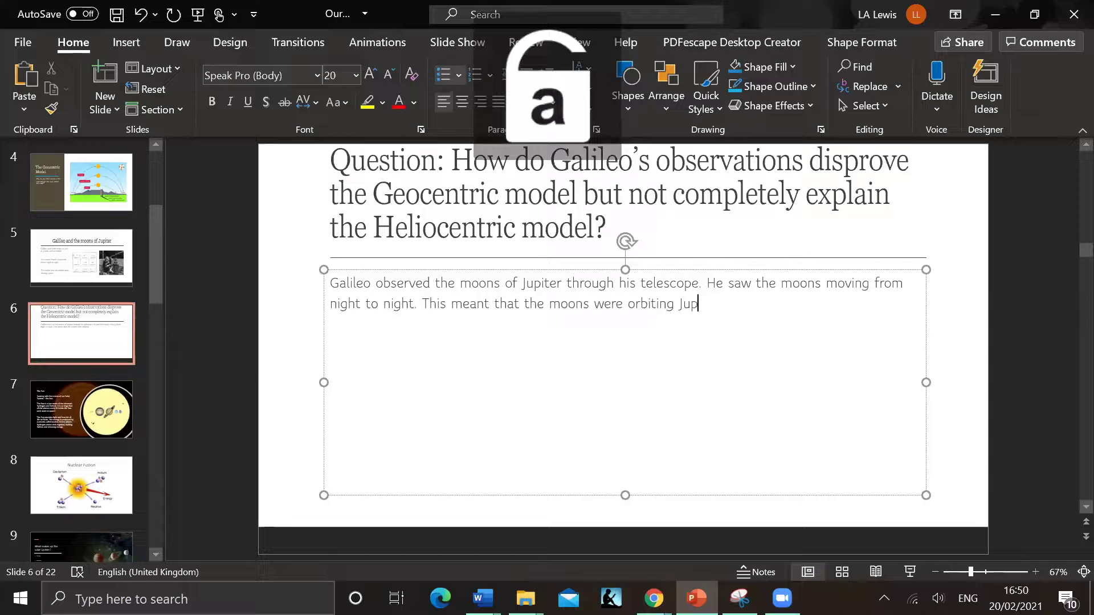
{"action": "type", "text": "iter and w"}
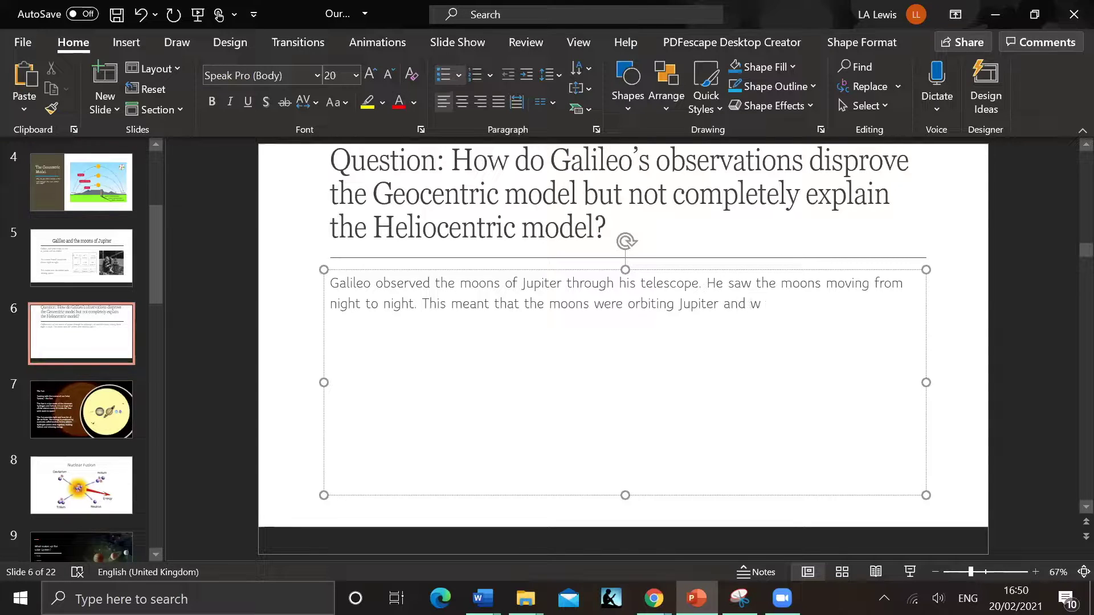
{"action": "type", "text": "ere not orbiting the"}
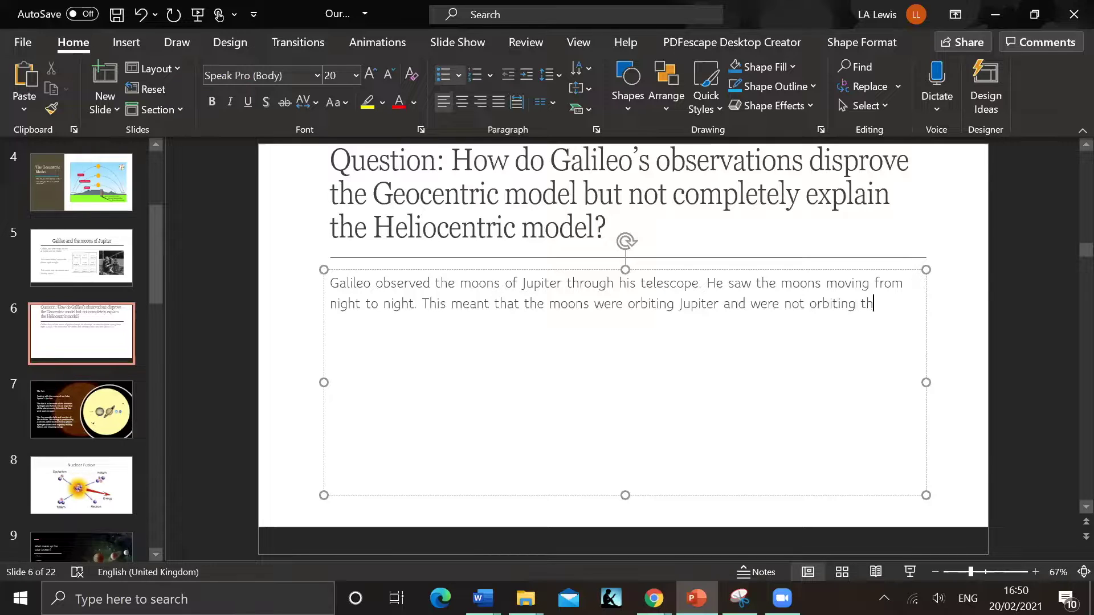
{"action": "key", "text": "Caps_Lock"}
{"action": "type", "text": "W"}
{"action": "key", "text": "BackSpace"}
{"action": "type", "text": "E"}
{"action": "key", "text": "Caps_Lock"}
{"action": "type", "text": "arth."}
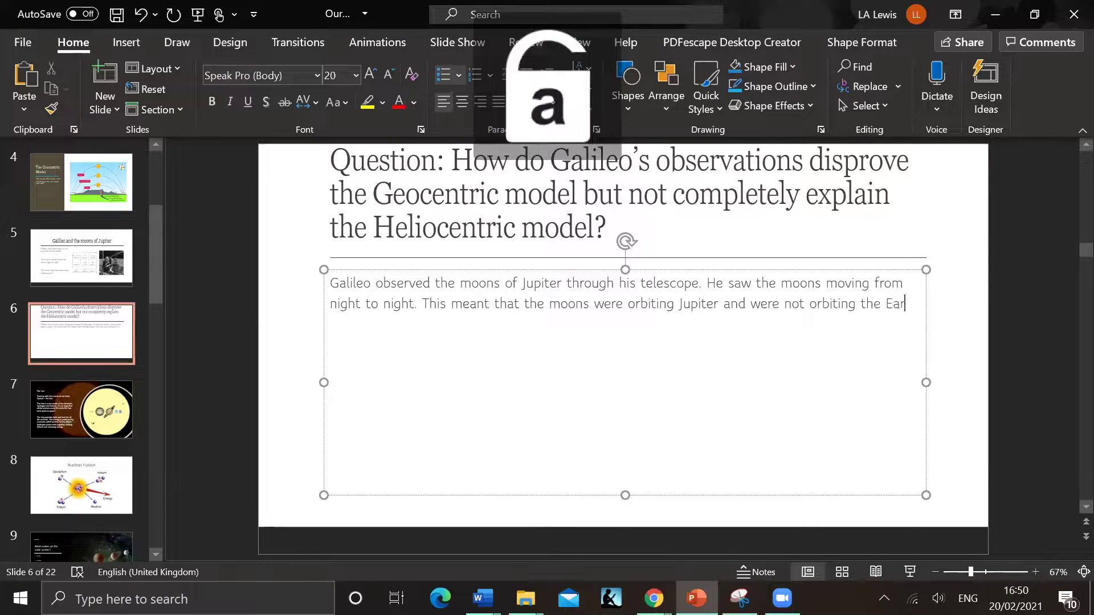
Step: Explain that the geocentric model has everything orbiting Earth, and Galileo's observations disproved this
{"action": "key", "text": "Caps_Lock"}
{"action": "type", "text": "T"}
{"action": "key", "text": "Caps_Lock"}
{"action": "type", "text": "he geo"}
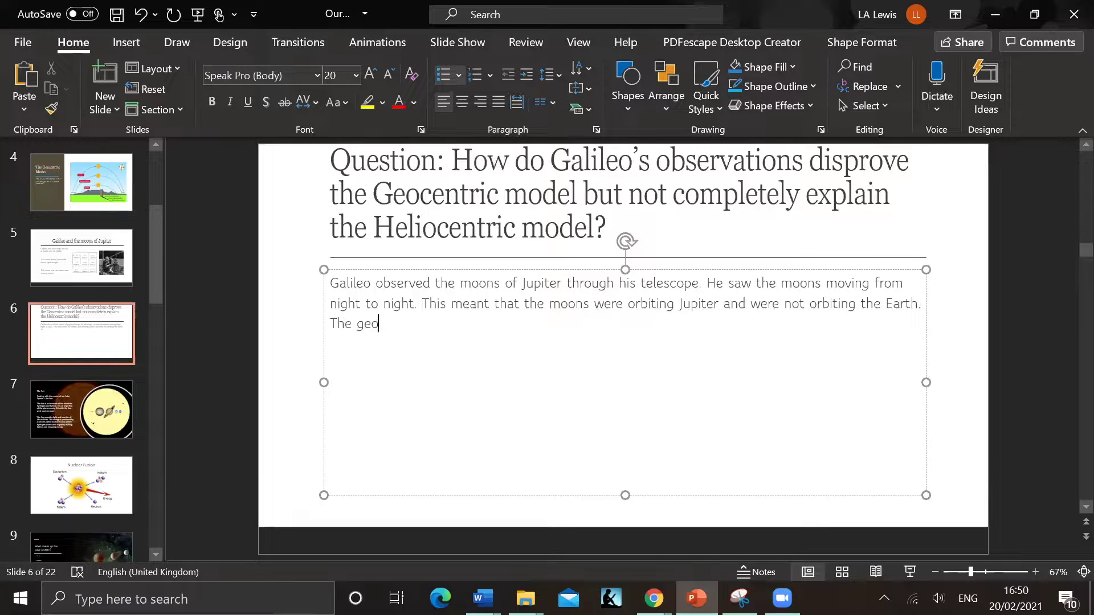
{"action": "type", "text": "centric model sta"}
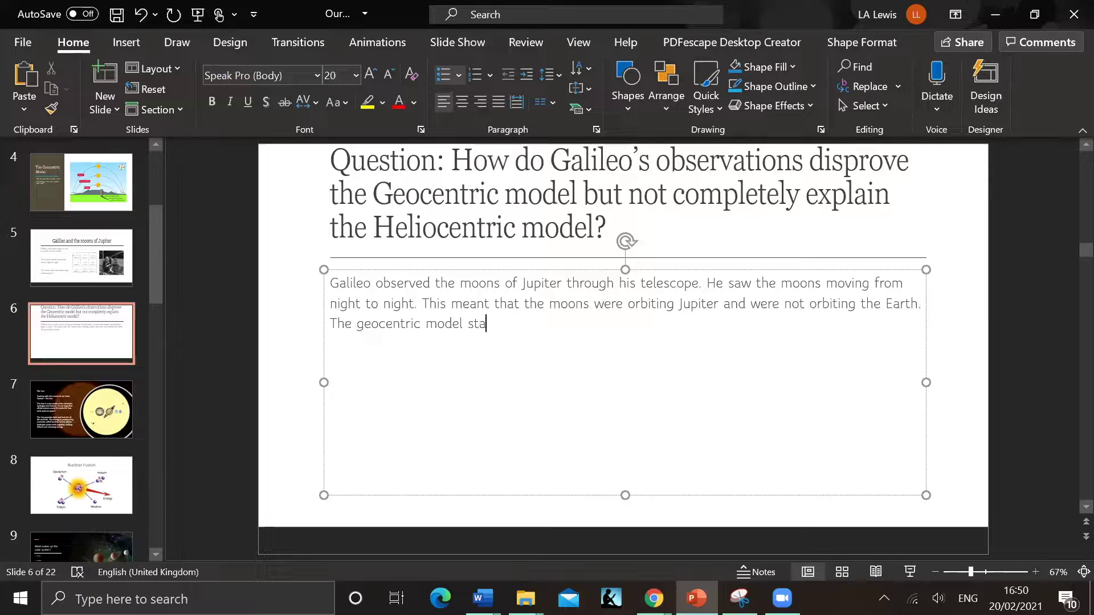
{"action": "type", "text": "tes that the"}
{"action": "key", "text": "BackSpace"}
{"action": "key", "text": "BackSpace"}
{"action": "key", "text": "BackSpace"}
{"action": "type", "text": "he plane"}
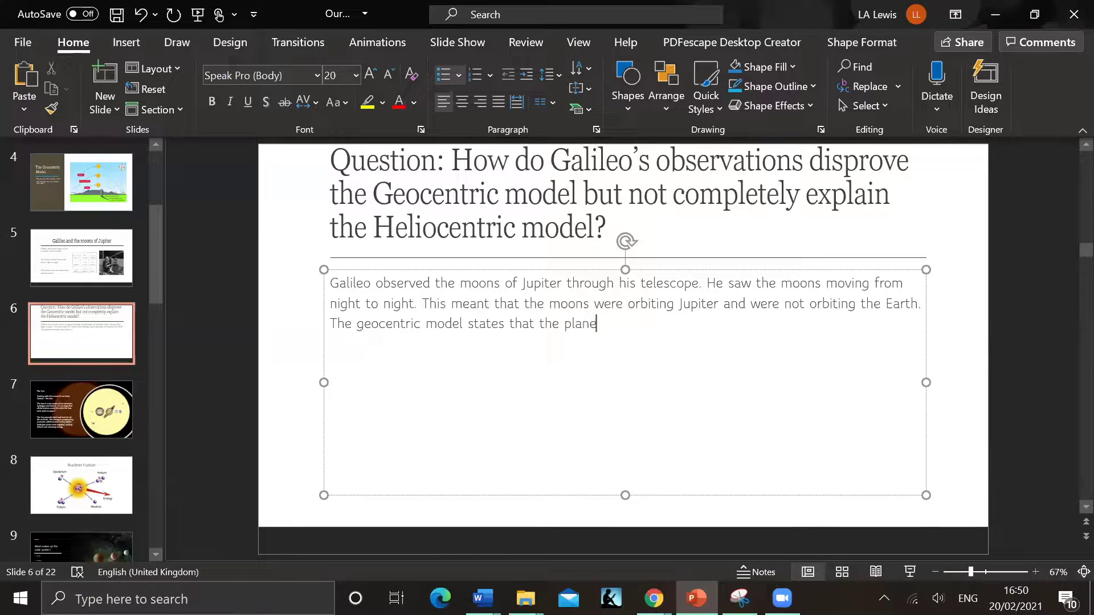
{"action": "type", "text": "ts, sun and Moon"}
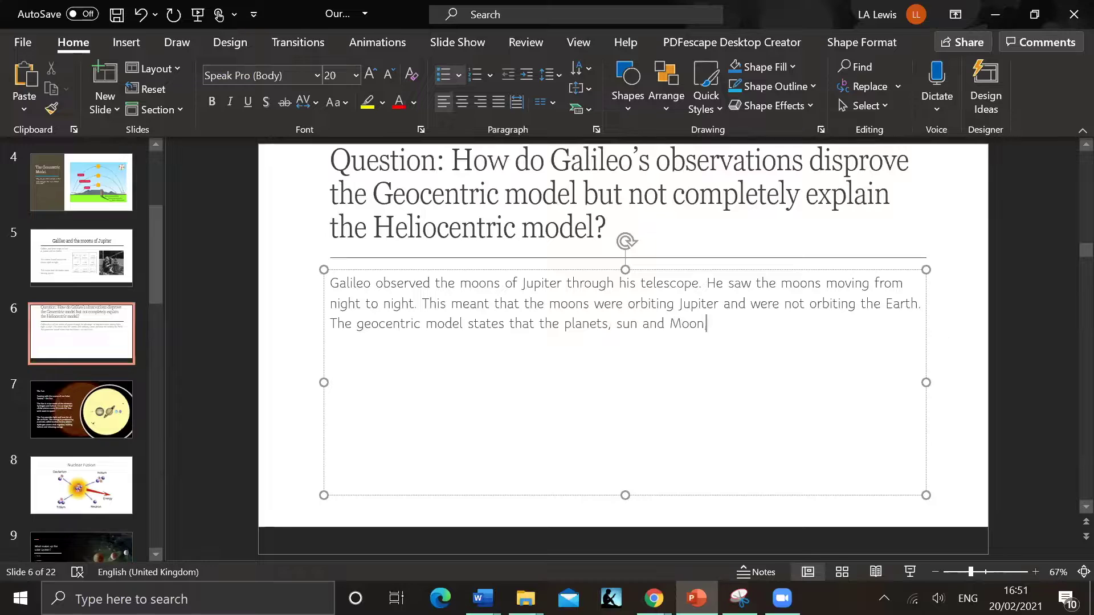
{"action": "type", "text": ", and the stars orbited the "}
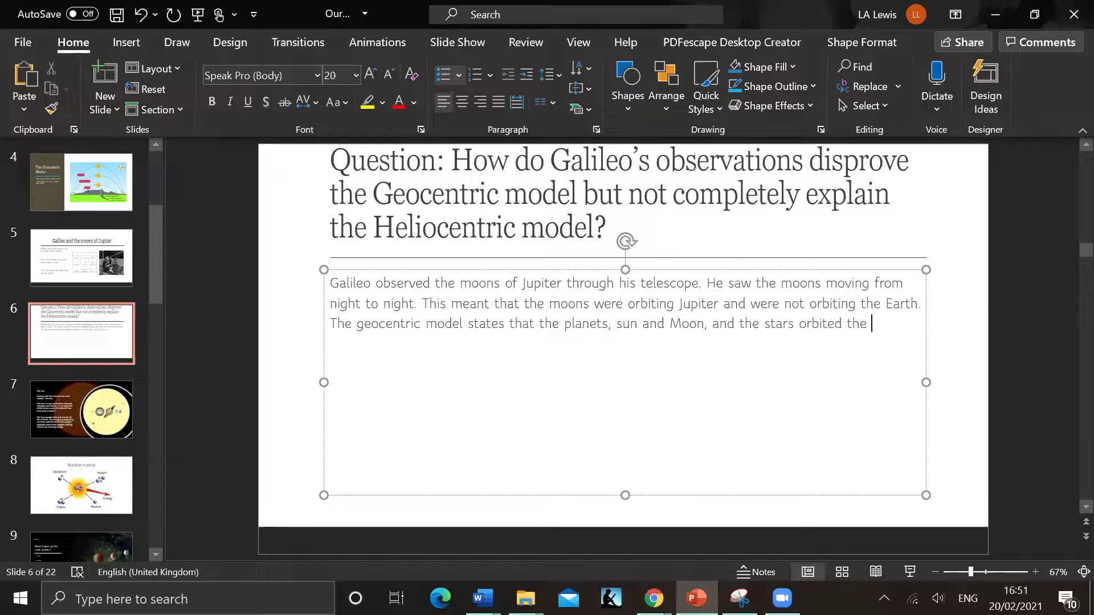
{"action": "type", "text": "E"}
{"action": "key", "text": "Caps_Lock"}
{"action": "type", "text": "arth."}
{"action": "key", "text": "Caps_Lock"}
{"action": "type", "text": "Galai"}
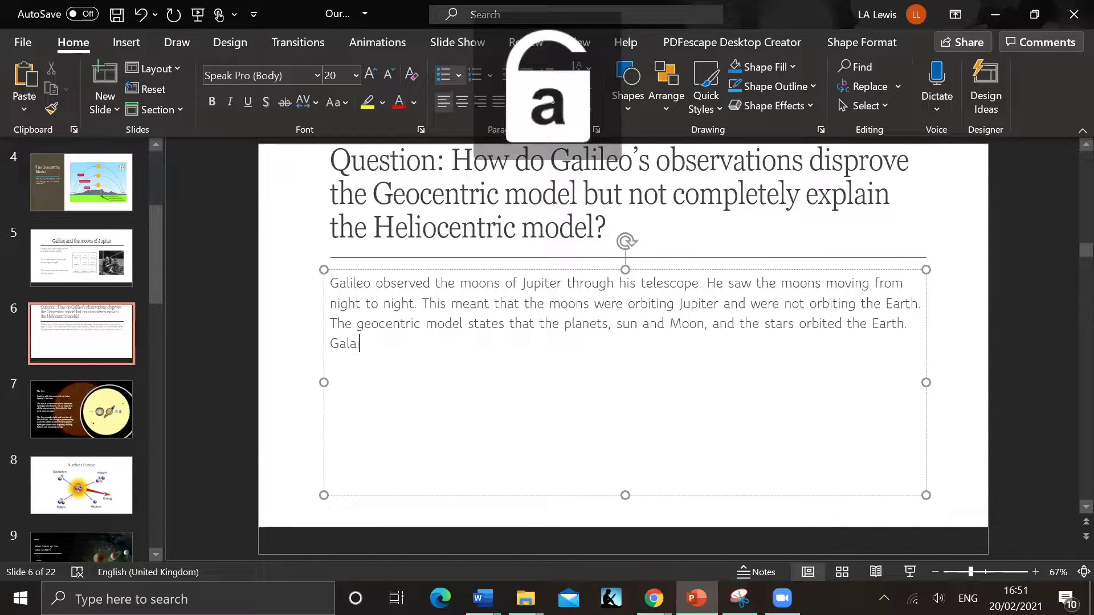
{"action": "key", "text": "BackSpace"}
{"action": "key", "text": "BackSpace"}
{"action": "type", "text": "ileo"}
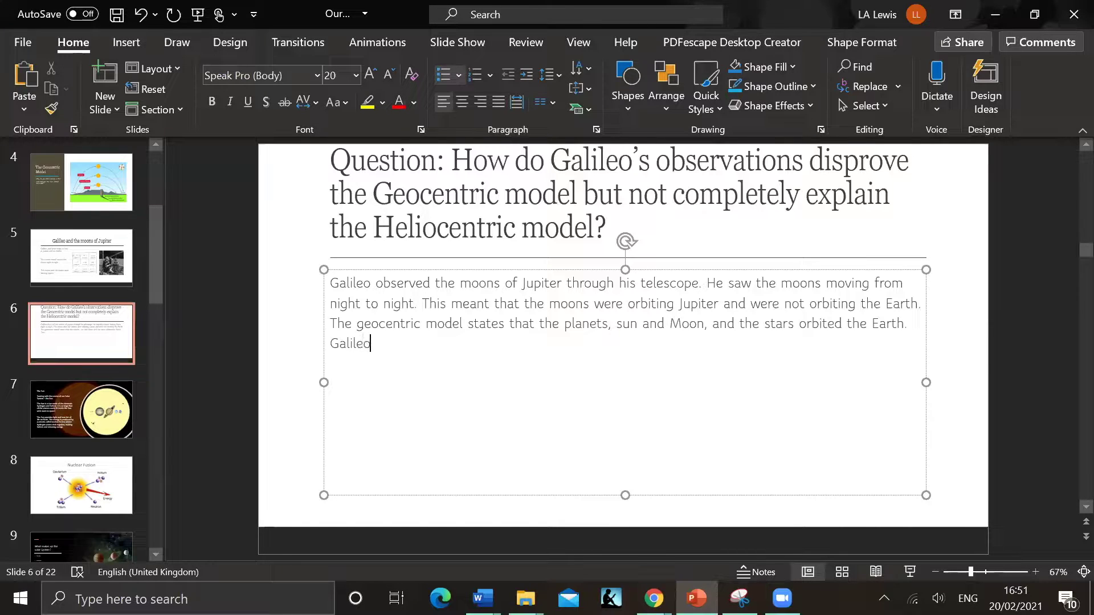
{"action": "type", "text": "'s observations dispr"}
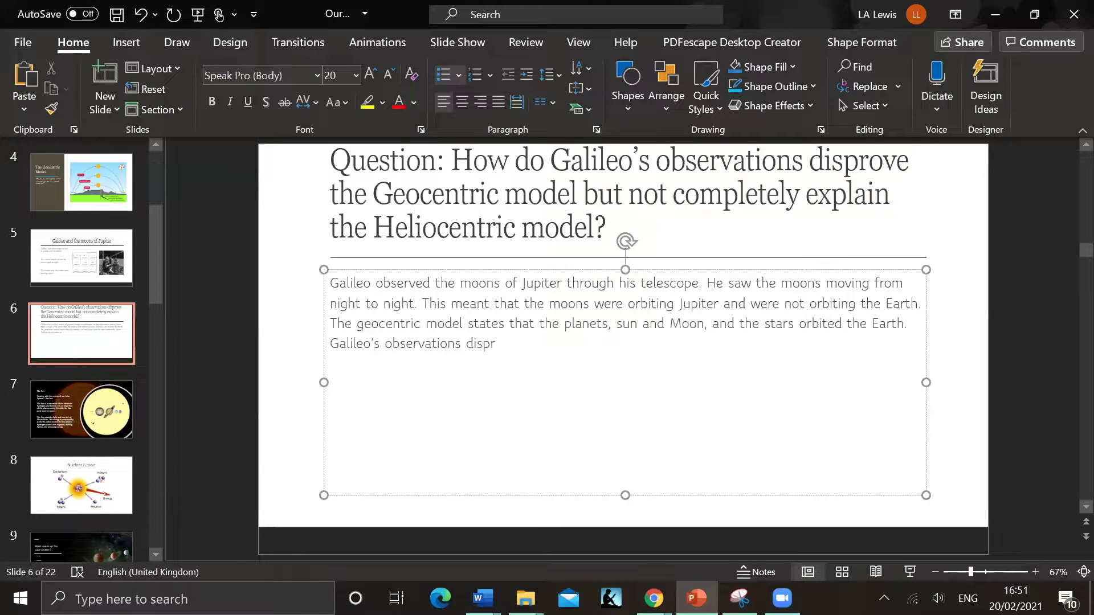
{"action": "type", "text": "oved this."}
Step: Start a second paragraph: 'Galileo's observations did not prove the heliocentric model completely'
{"action": "key", "text": "Caps_Lock"}
{"action": "type", "text": "G"}
{"action": "key", "text": "Caps_Lock"}
{"action": "type", "text": "ali"}
{"action": "type", "text": "loe"}
{"action": "key", "text": "BackSpace"}
{"action": "key", "text": "BackSpace"}
{"action": "key", "text": "BackSpace"}
{"action": "type", "text": "leo's obs"}
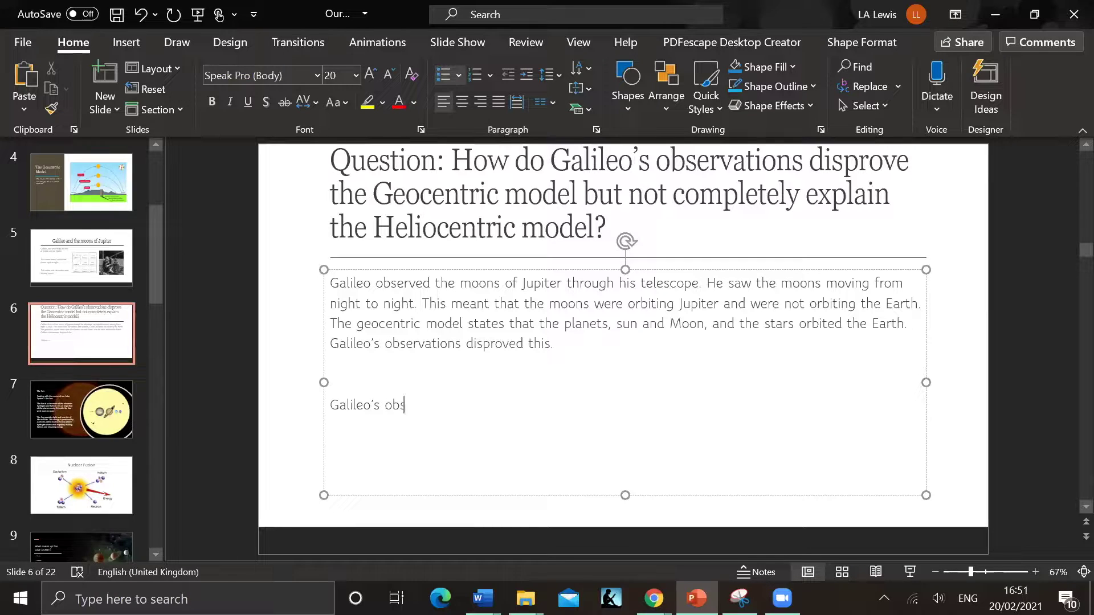
{"action": "type", "text": "ervations did not prove the "}
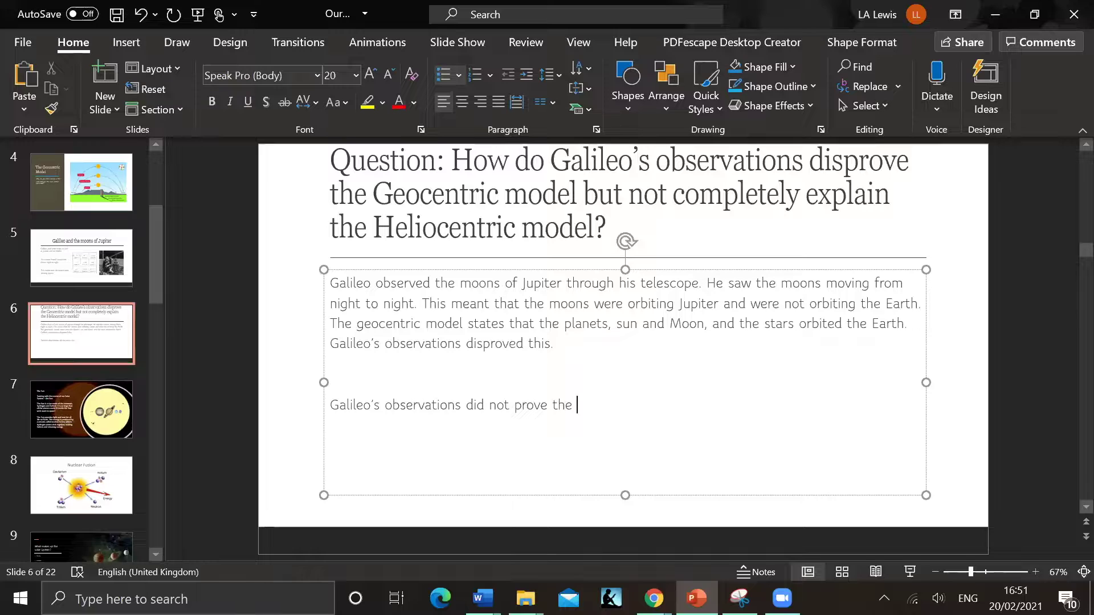
{"action": "type", "text": "heliocentrc"}
{"action": "key", "text": "BackSpace"}
{"action": "type", "text": "ic model"}
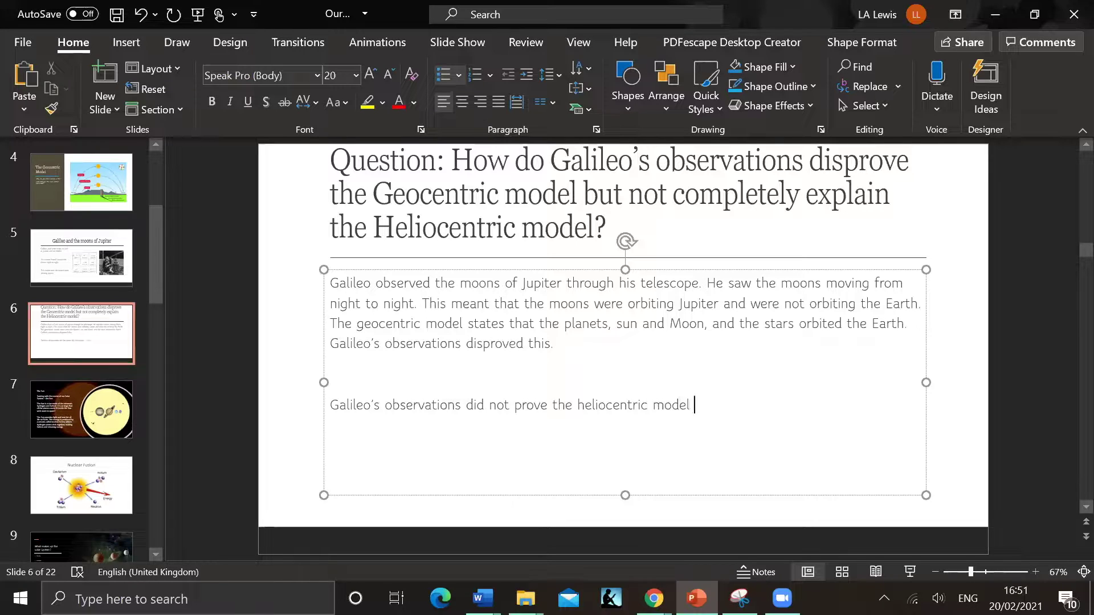
{"action": "type", "text": " completely, as this ob"}
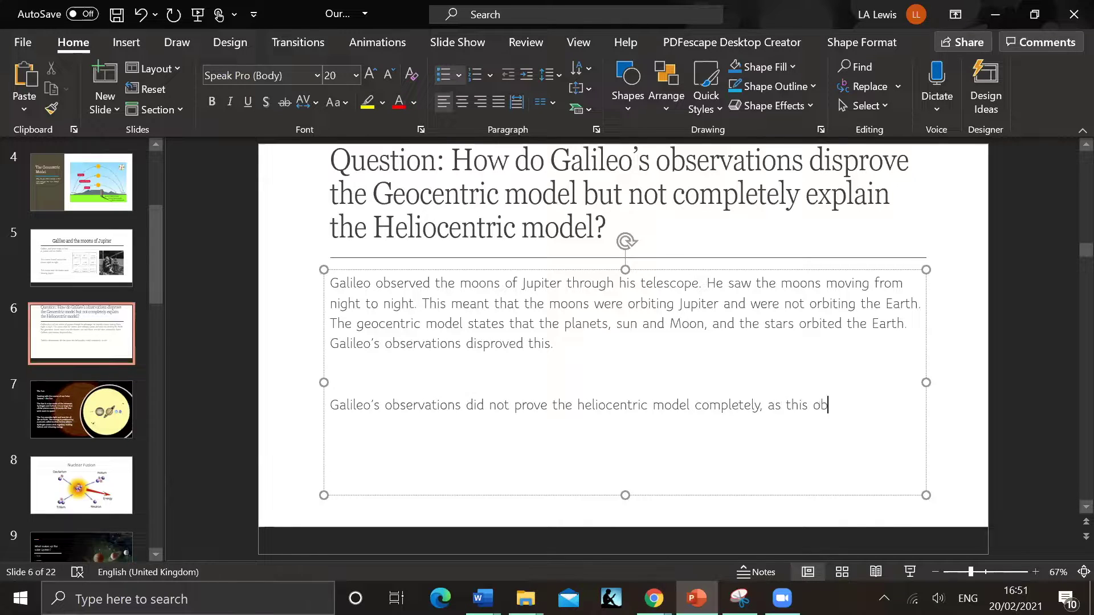
{"action": "type", "text": "servation did not pro"}
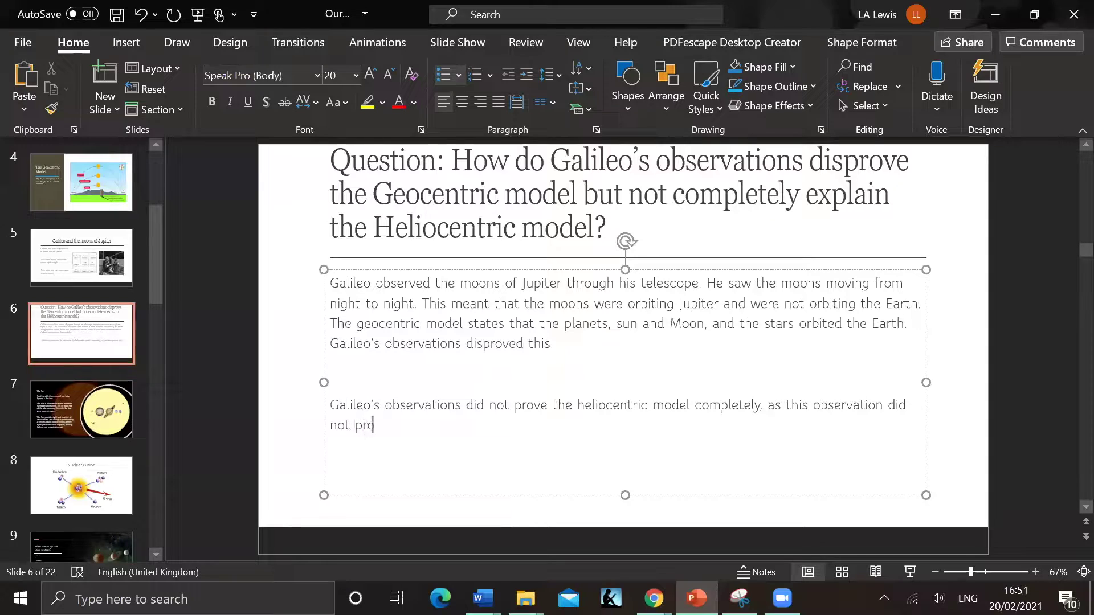
{"action": "type", "text": "ve that the"}
Step: Finish it with 'as this did not prove that the Earth and other planets orbit the Sun'
{"action": "key", "text": "Caps_Lock"}
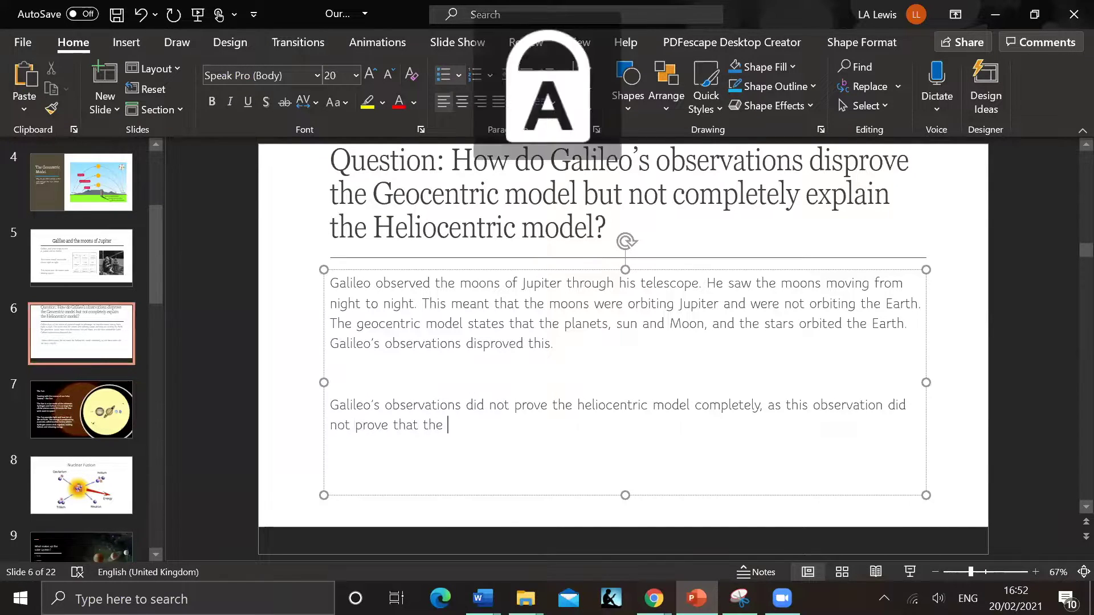
{"action": "key", "text": "Caps_Lock"}
{"action": "type", "text": "a"}
{"action": "key", "text": "BackSpace"}
{"action": "key", "text": "Caps_Lock"}
{"action": "type", "text": "E"}
{"action": "key", "text": "Caps_Lock"}
{"action": "type", "text": "art"}
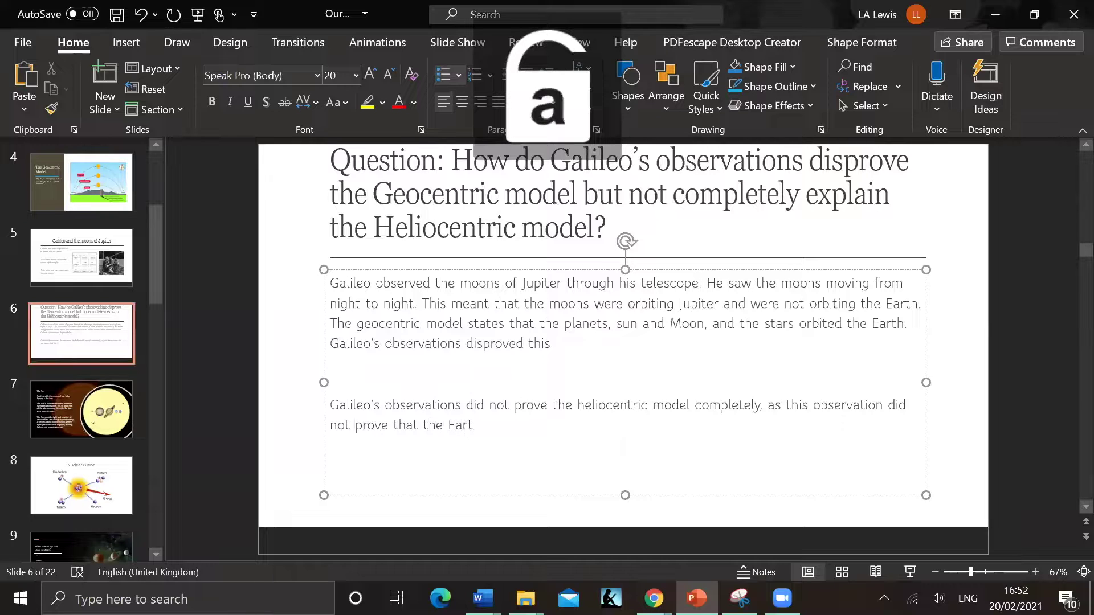
{"action": "type", "text": "h and the other "}
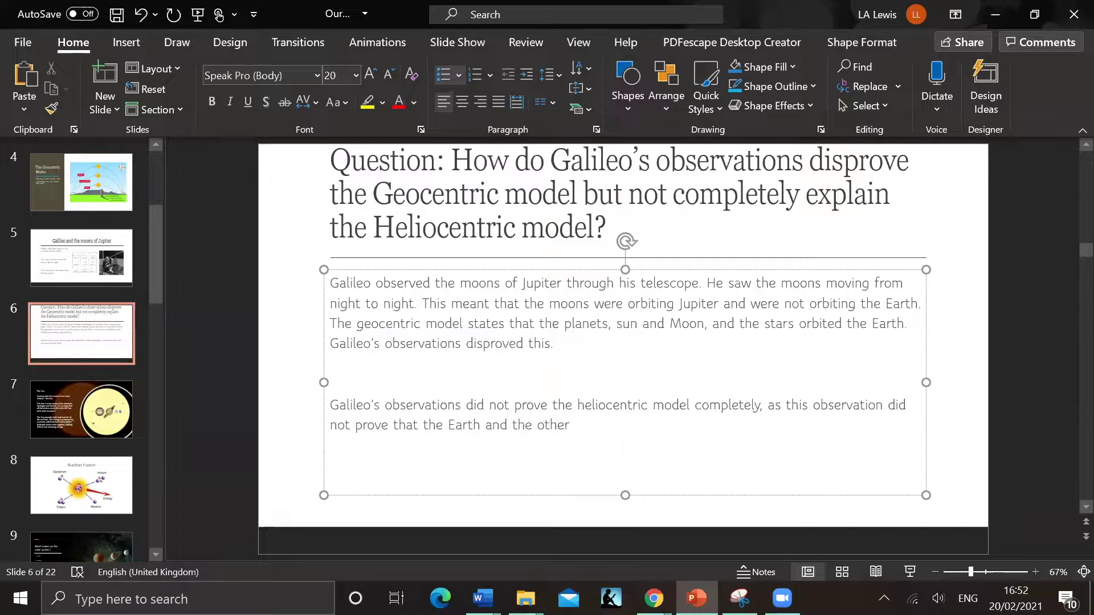
{"action": "type", "text": "planets orbit the"}
{"action": "key", "text": "Caps_Lock"}
{"action": "type", "text": "S"}
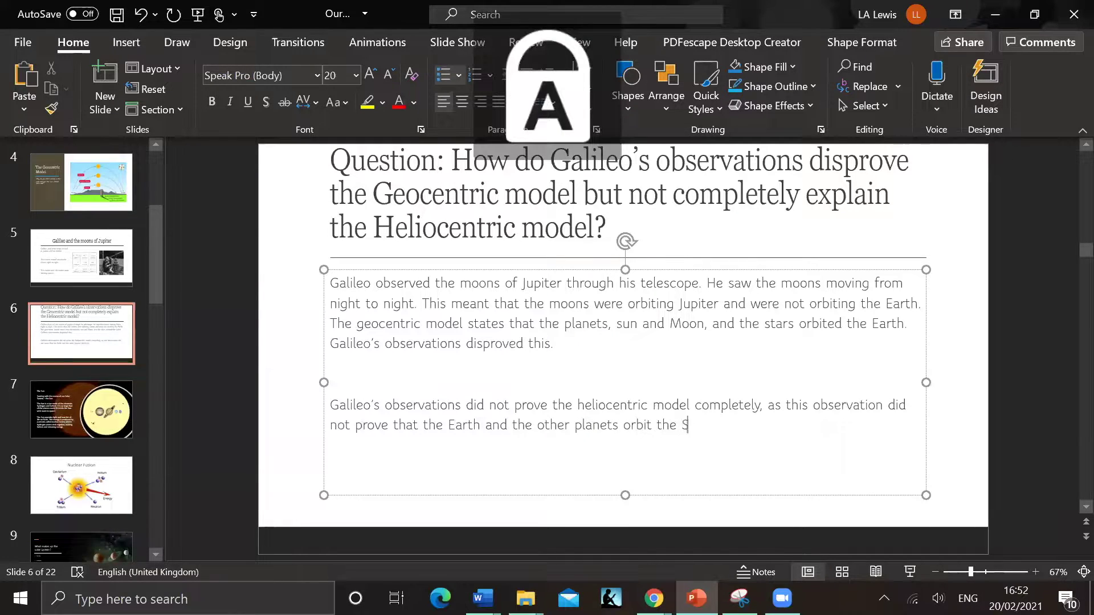
{"action": "key", "text": "Caps_Lock"}
{"action": "type", "text": "un."}
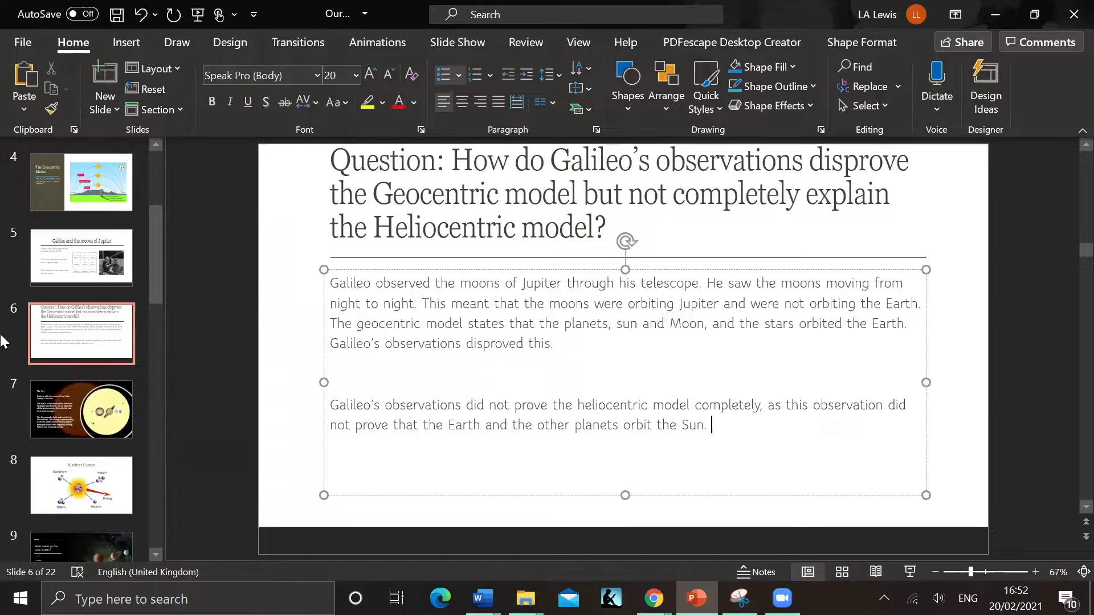
{"action": "left_click", "coordinate": [102, 327]}
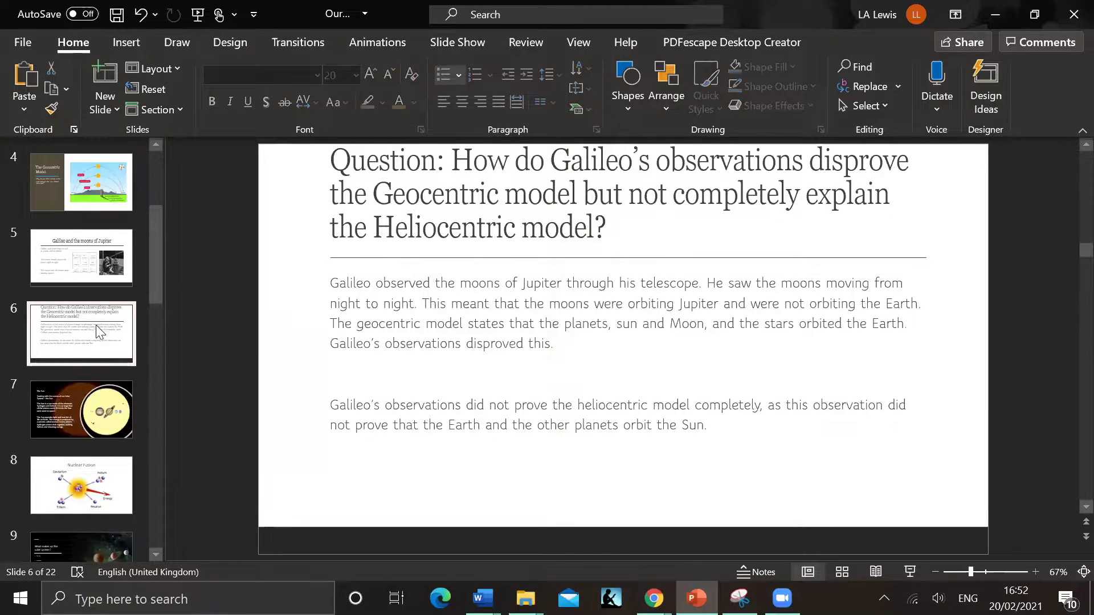
Step: Select slide 7, The Sun, in the thumbnail pane
{"action": "left_click", "coordinate": [74, 421]}
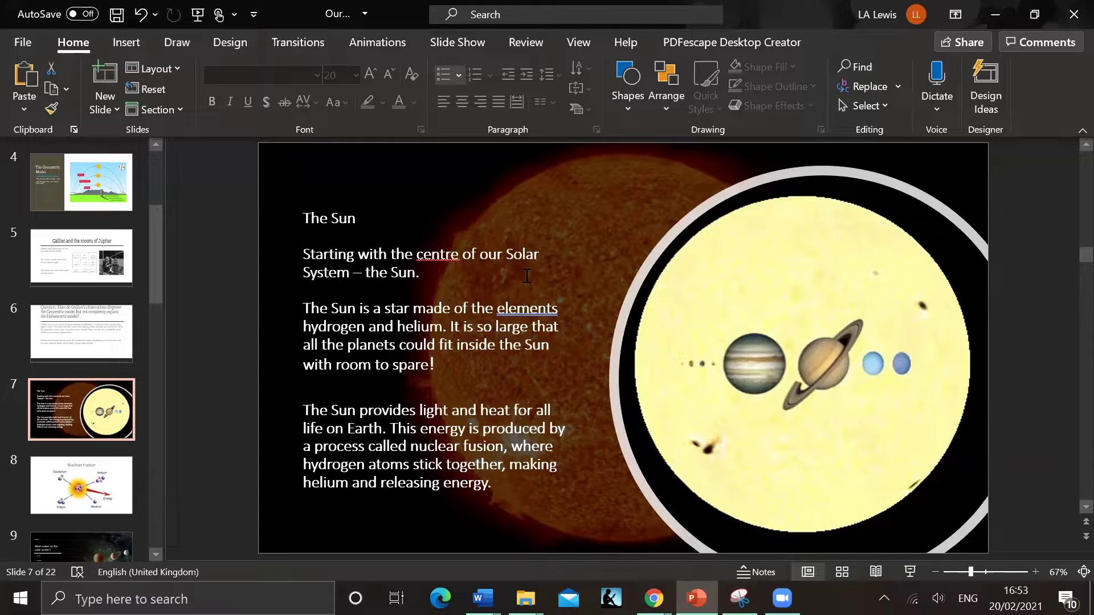
Step: Move past slide 8, Nuclear Fusion, to slide 9, What makes up the Solar System?
{"action": "key", "text": "Page_Down"}
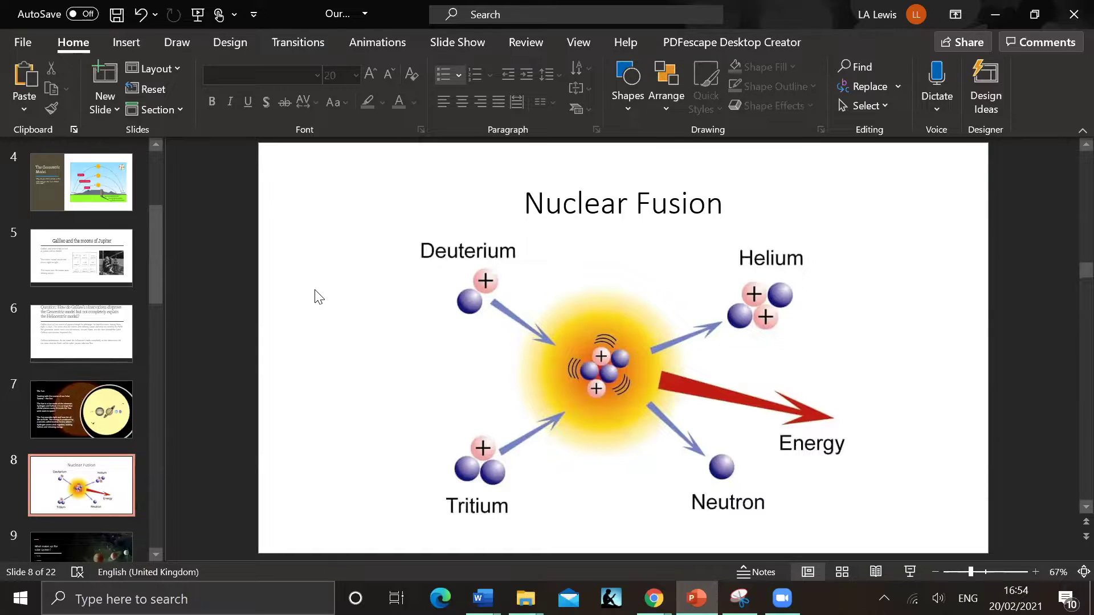
{"action": "scroll", "coordinate": [314, 293], "scroll_direction": "down", "scroll_amount": 1}
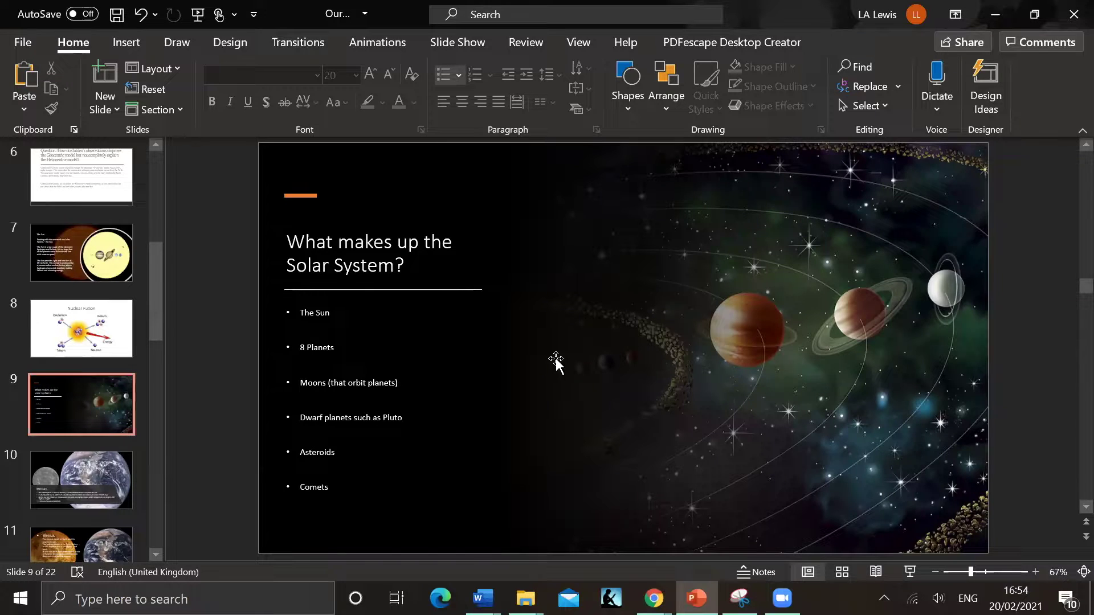
Step: Scroll on past slide 9 to slide 10, Mercury
{"action": "scroll", "coordinate": [196, 456], "scroll_direction": "down", "scroll_amount": 1}
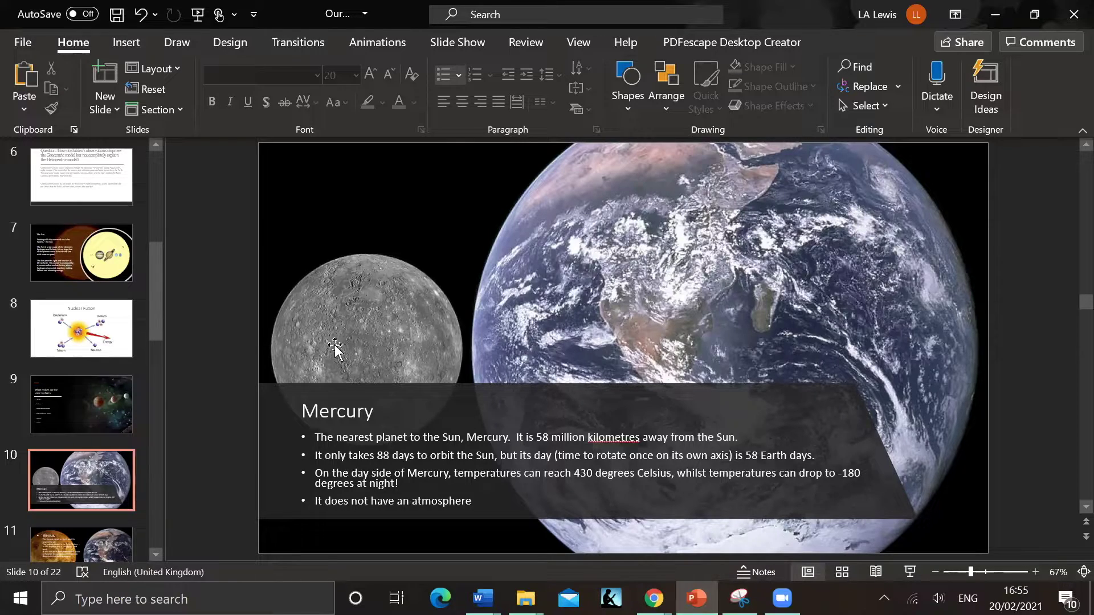
Step: Scroll the slides and select slide 11, Venus
{"action": "scroll", "coordinate": [100, 354], "scroll_direction": "down", "scroll_amount": 2}
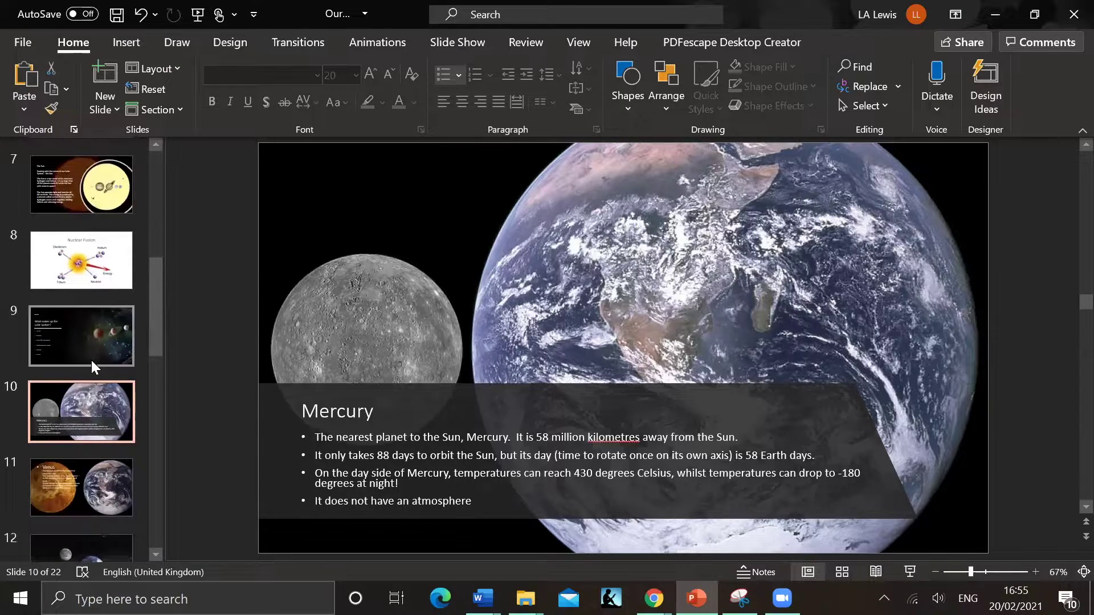
{"action": "scroll", "coordinate": [91, 360], "scroll_direction": "down", "scroll_amount": 2}
{"action": "left_click", "coordinate": [91, 402]}
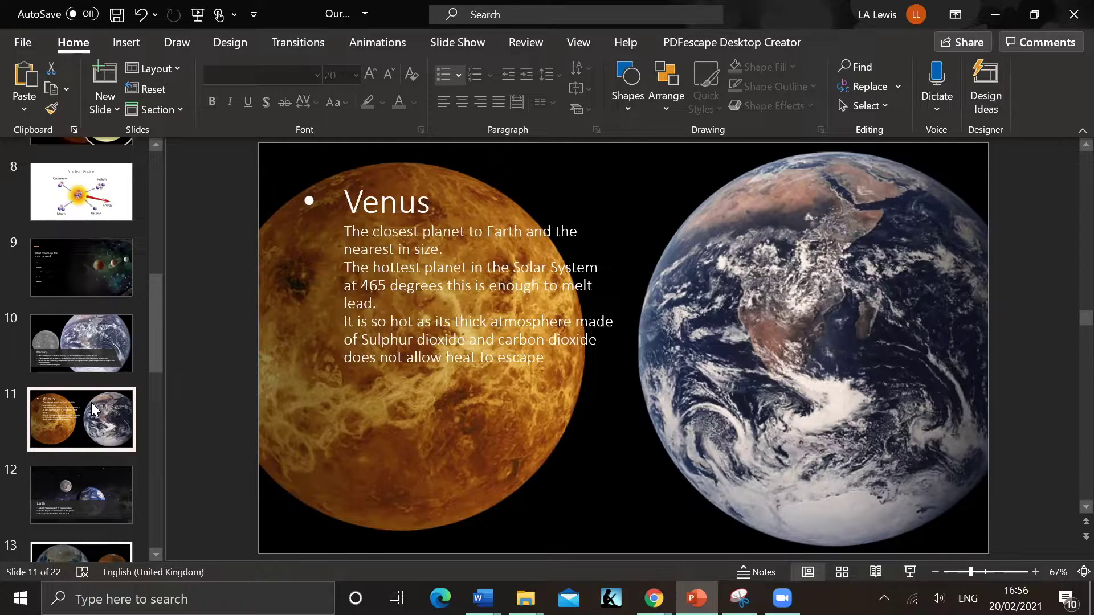
Step: Select slide 12, Earth, in the thumbnail pane
{"action": "left_click", "coordinate": [82, 501]}
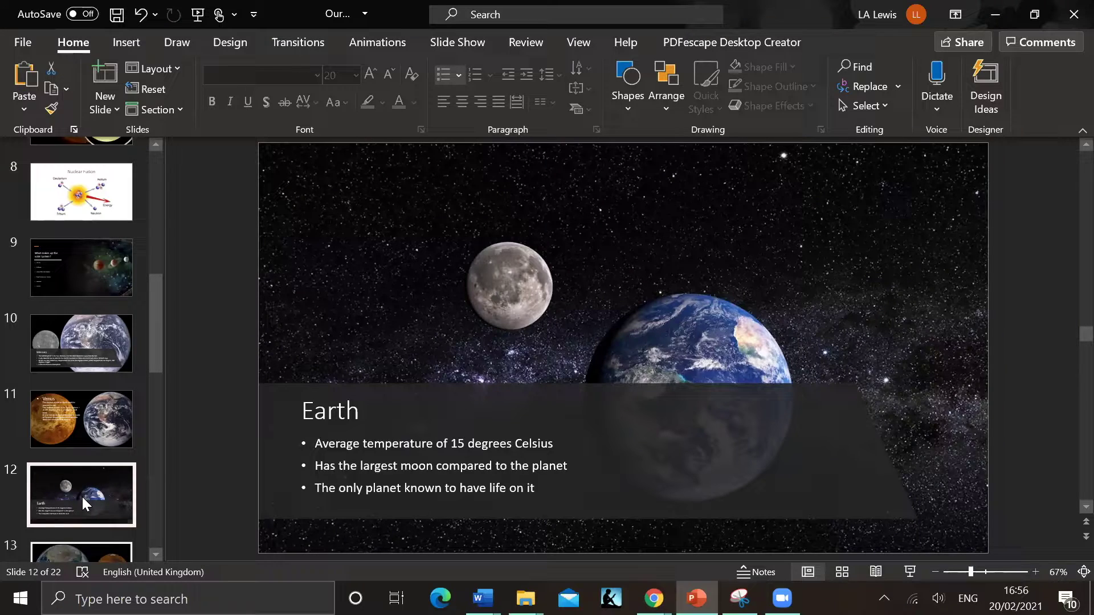
Step: Pass the Mars slide and open slide 14 on Jupiter's 12-hour day, moons and Great Red Spot
{"action": "scroll", "coordinate": [65, 527], "scroll_direction": "down", "scroll_amount": 1}
{"action": "left_click", "coordinate": [66, 523]}
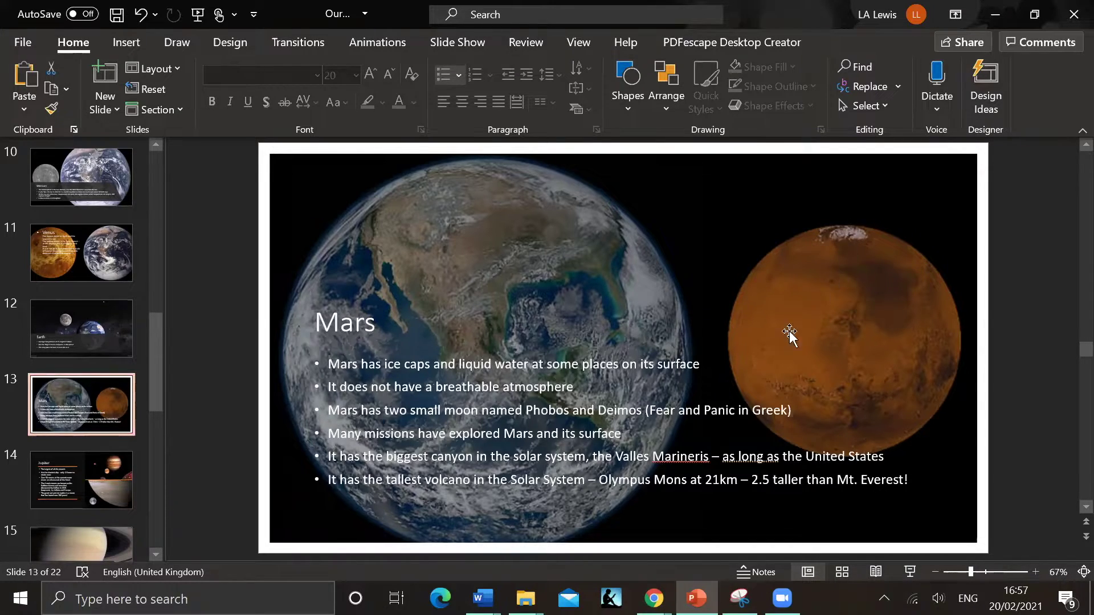
{"action": "left_click", "coordinate": [67, 472]}
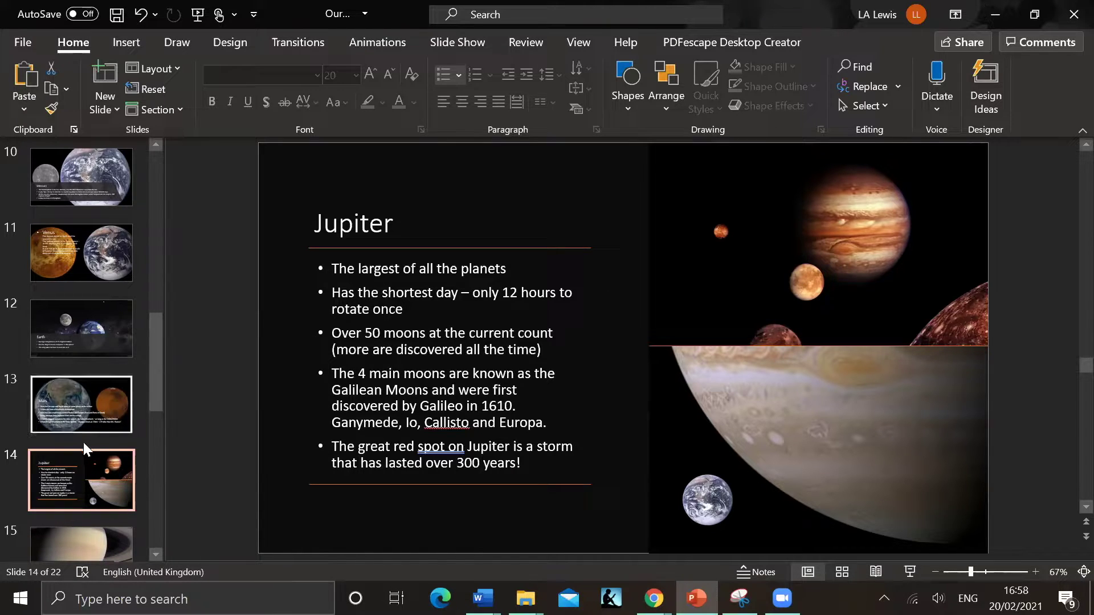
Step: Scroll the slide panel and flip between slide 14 (Jupiter) and slide 15 (Saturn)
{"action": "scroll", "coordinate": [80, 450], "scroll_direction": "down", "scroll_amount": 1}
{"action": "scroll", "coordinate": [79, 445], "scroll_direction": "down", "scroll_amount": 1}
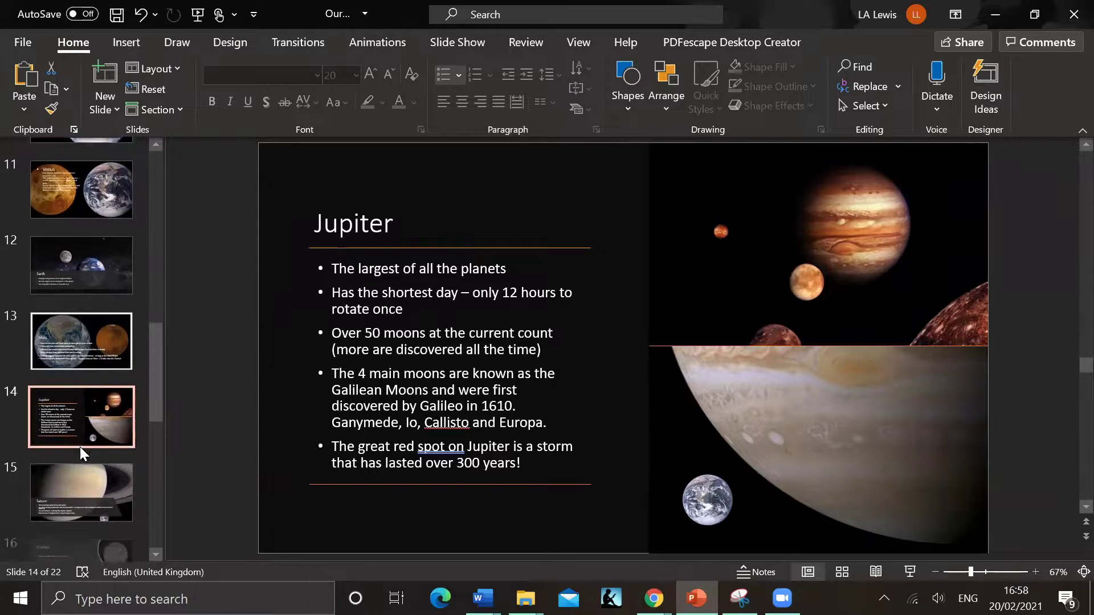
{"action": "left_click", "coordinate": [79, 468]}
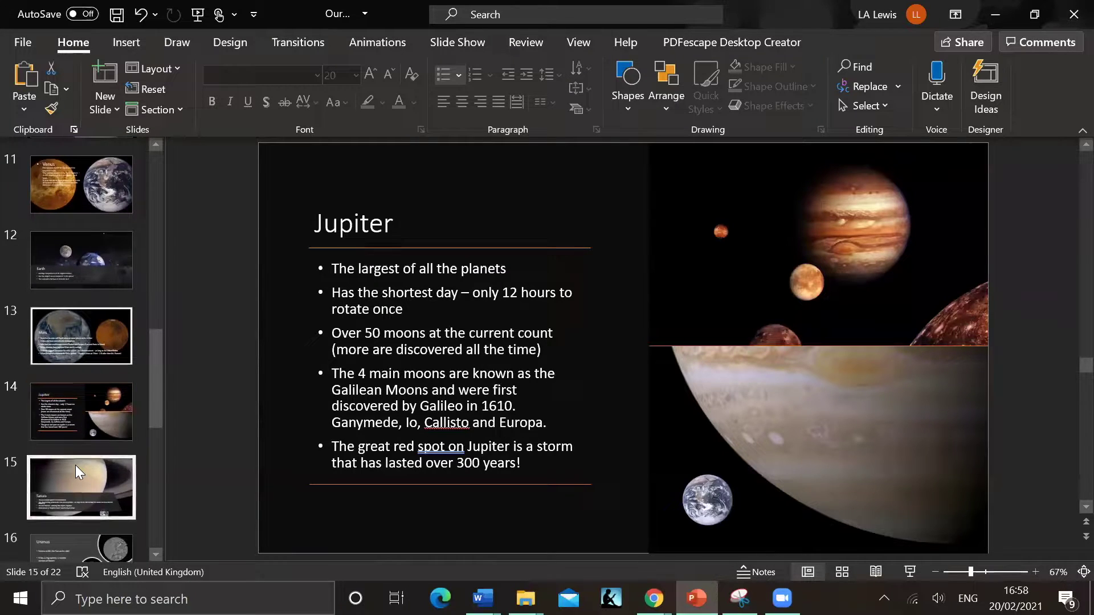
{"action": "left_click", "coordinate": [77, 409]}
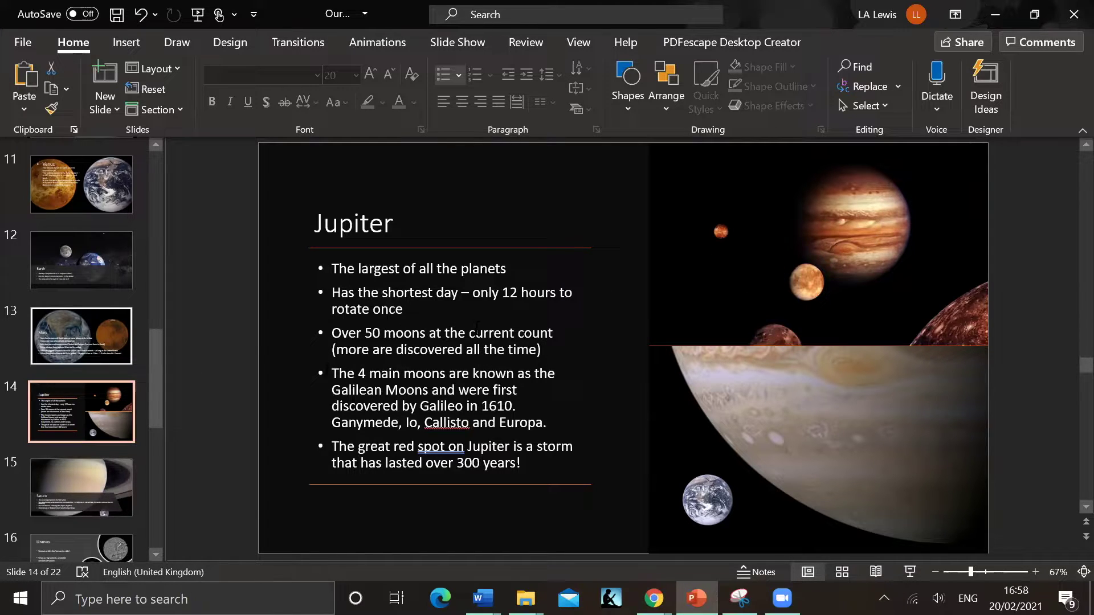
{"action": "left_click", "coordinate": [101, 477]}
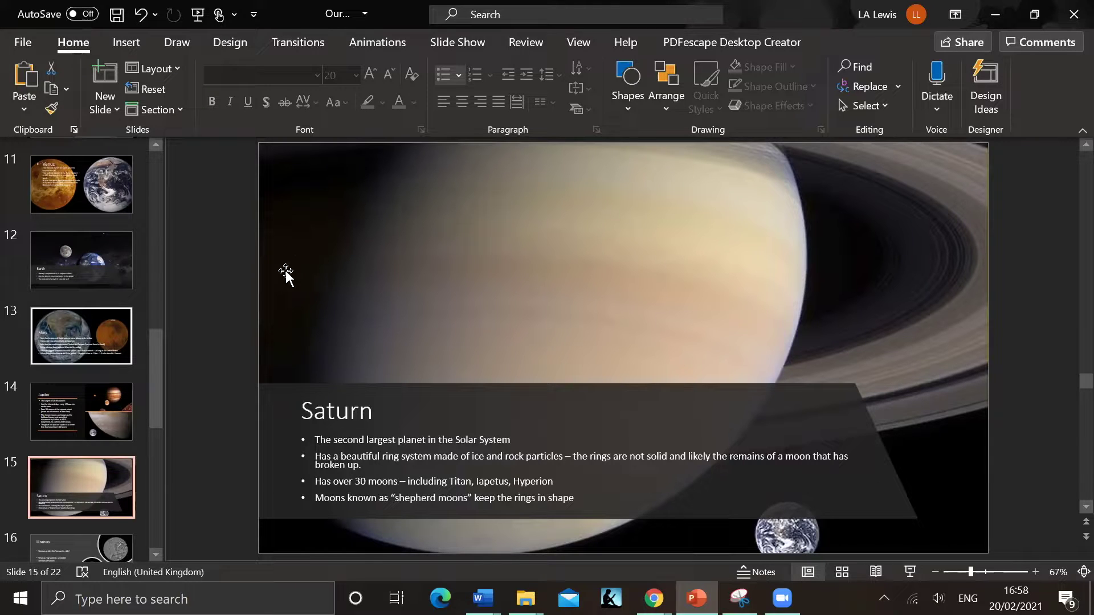
{"action": "left_click", "coordinate": [66, 411]}
Step: Go back to the Saturn slide, then open slide 16 on Uranus
{"action": "left_click", "coordinate": [52, 514]}
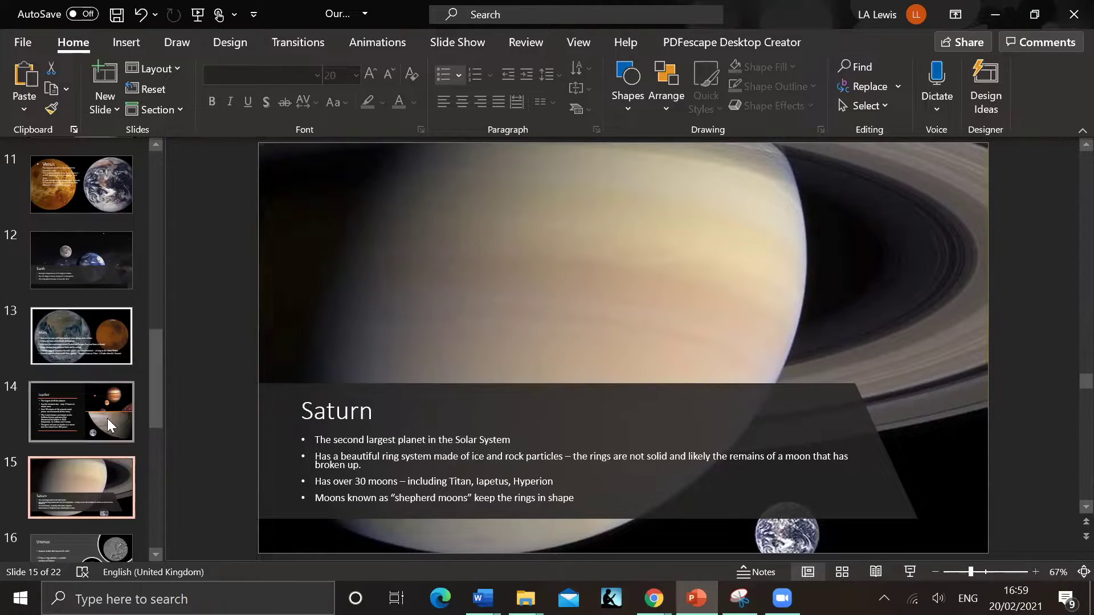
{"action": "scroll", "coordinate": [97, 433], "scroll_direction": "down", "scroll_amount": 3}
{"action": "left_click", "coordinate": [75, 484]}
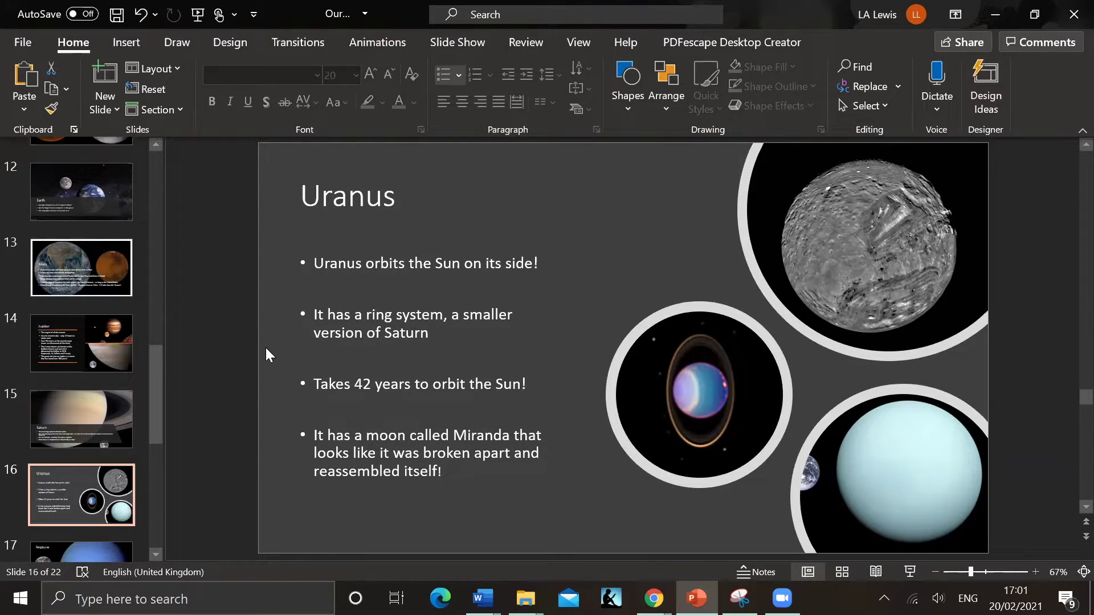
Step: Open slide 17 on Neptune's 165-year orbit, -200 degree cold and 14 moons
{"action": "scroll", "coordinate": [139, 353], "scroll_direction": "down", "scroll_amount": 3}
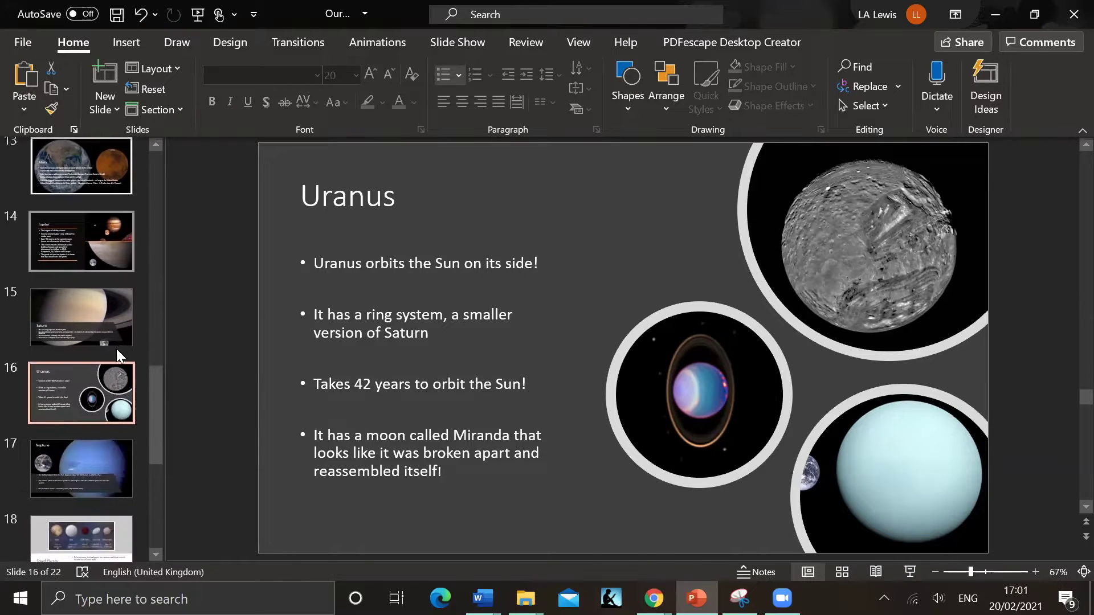
{"action": "left_click", "coordinate": [82, 429]}
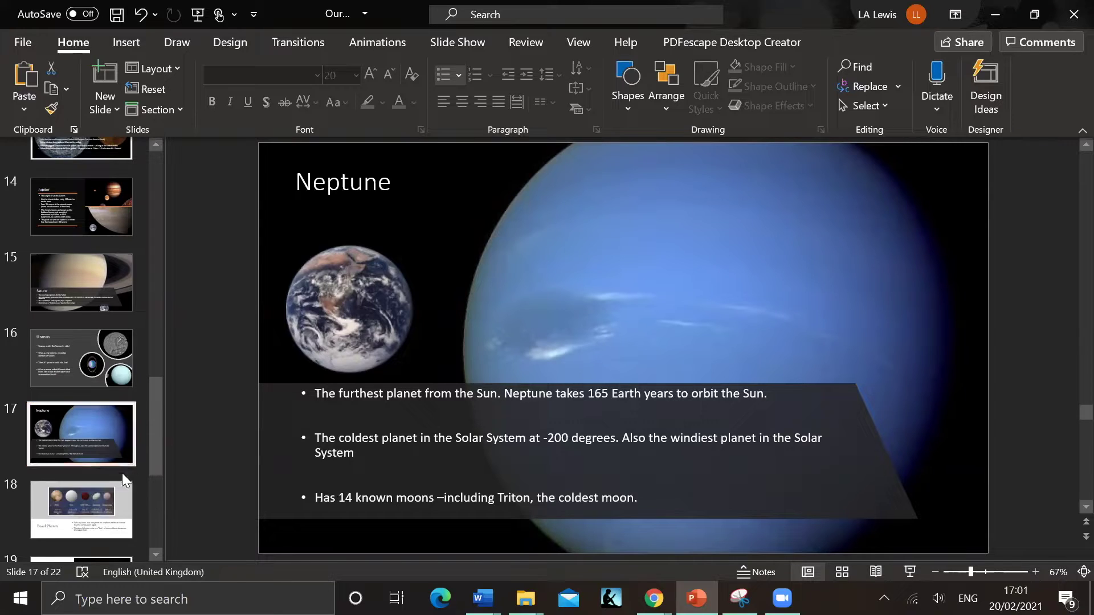
Step: Open slide 18, Dwarf Planets, with its planet criteria and size chart
{"action": "left_click", "coordinate": [93, 505]}
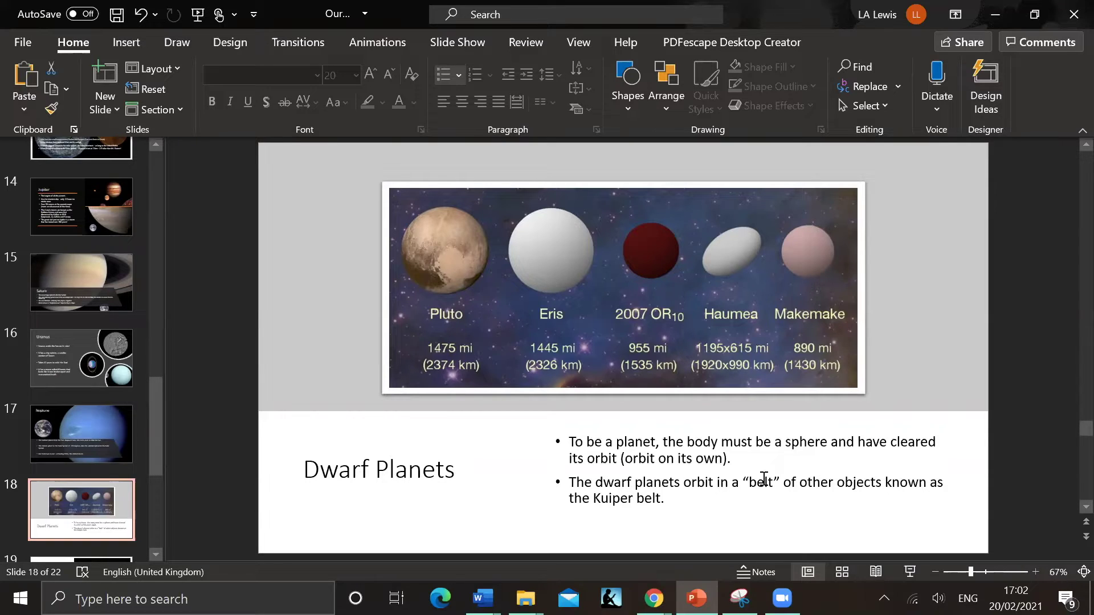
Step: Open slide 19 on the asteroid belt between Mars and Jupiter
{"action": "scroll", "coordinate": [116, 473], "scroll_direction": "down", "scroll_amount": 2}
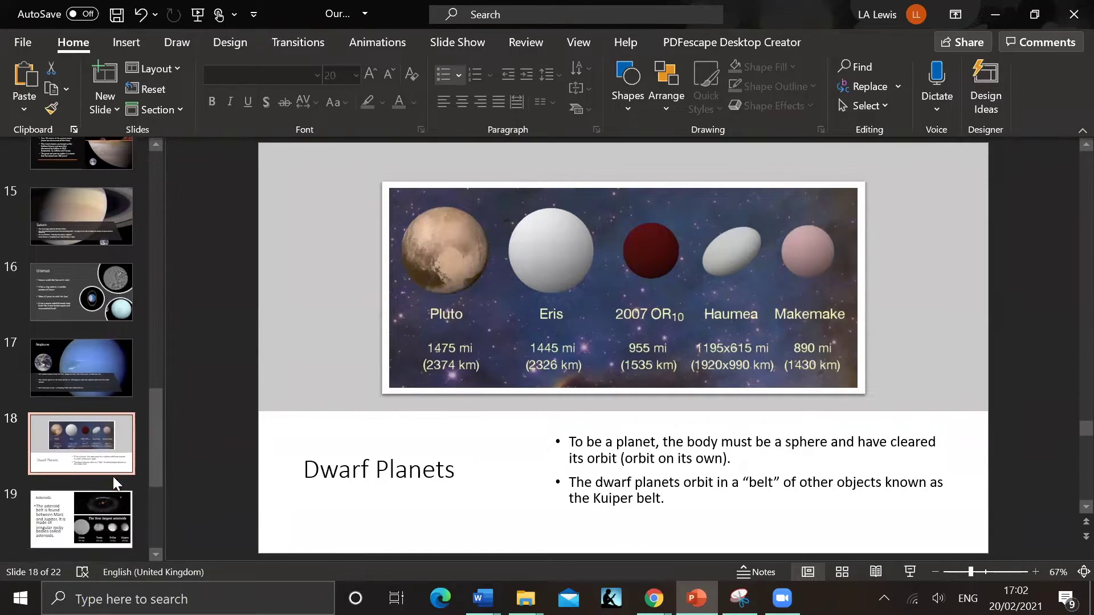
{"action": "left_click", "coordinate": [105, 484]}
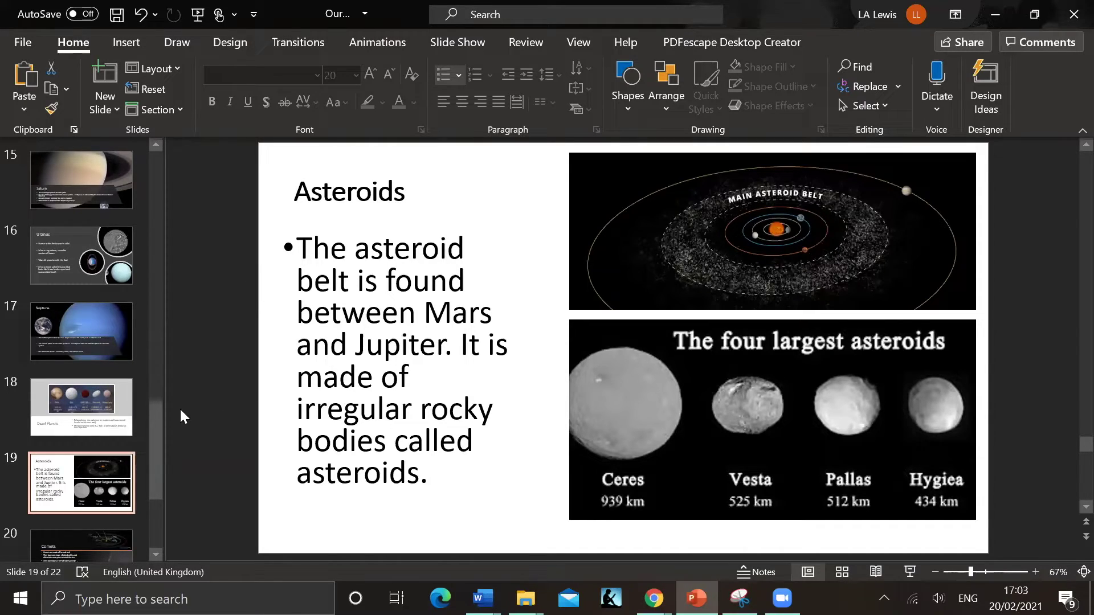
Step: Open slide 20 (Comets), then scroll on to slide 21's planet data table
{"action": "scroll", "coordinate": [61, 470], "scroll_direction": "down", "scroll_amount": 2}
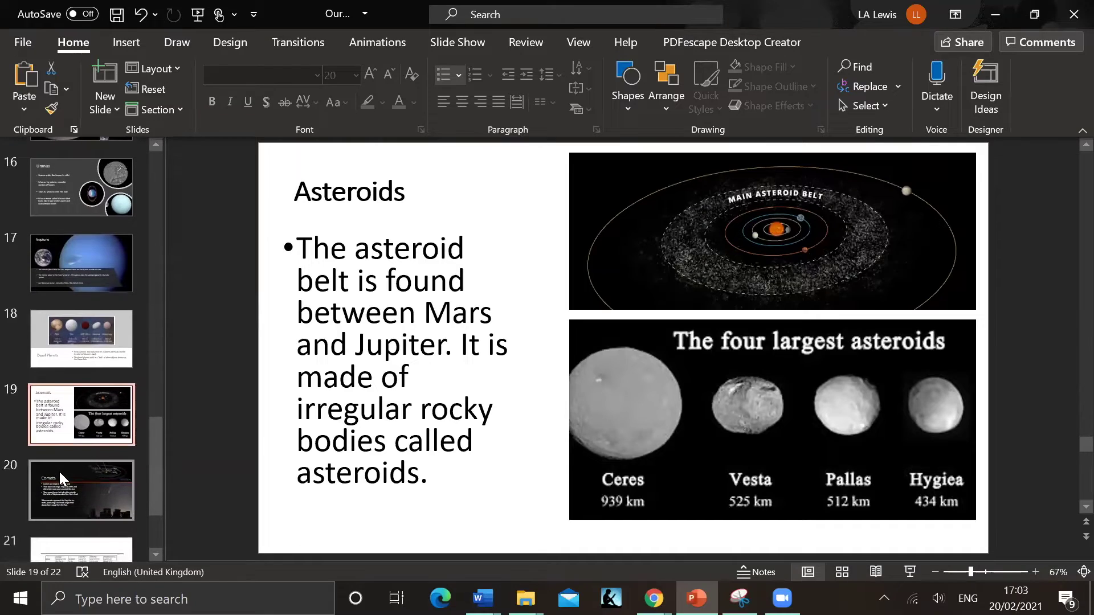
{"action": "left_click", "coordinate": [59, 471]}
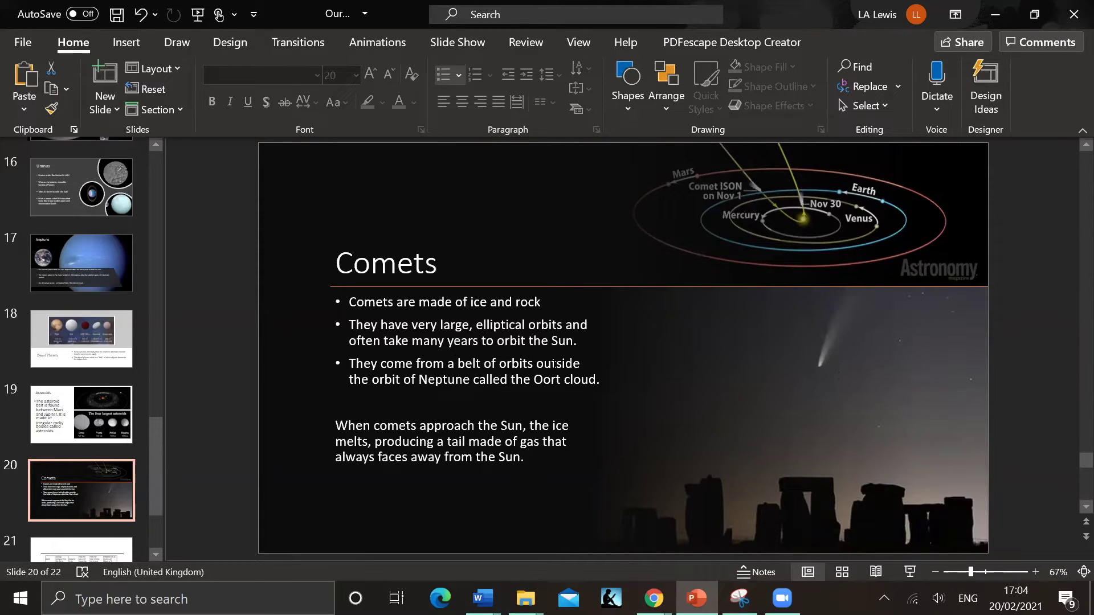
{"action": "scroll", "coordinate": [398, 342], "scroll_direction": "down", "scroll_amount": 1}
{"action": "scroll", "coordinate": [398, 342], "scroll_direction": "up", "scroll_amount": 1}
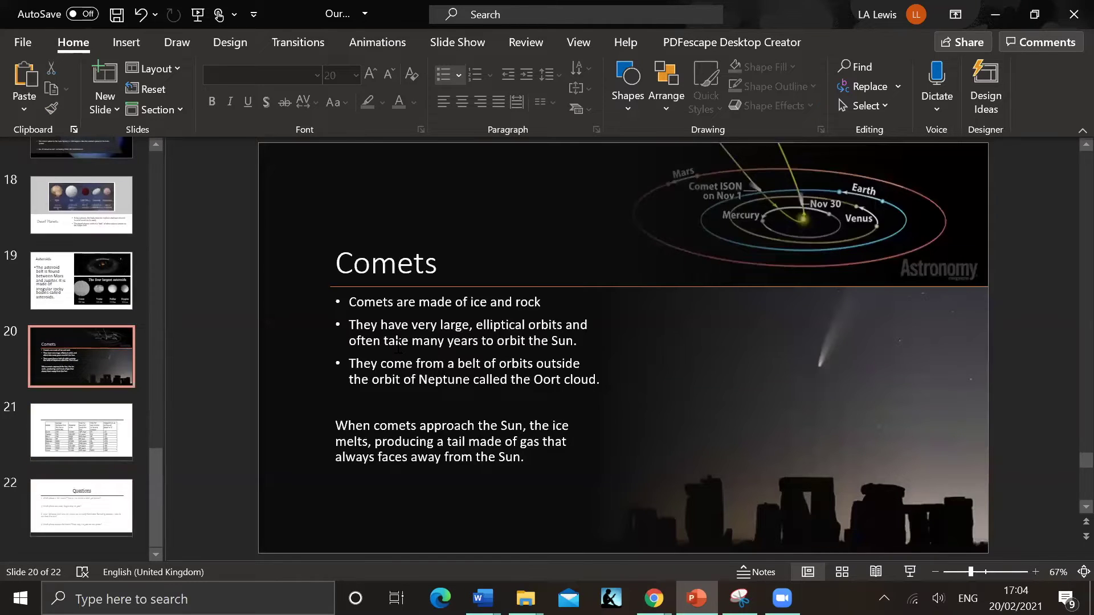
{"action": "scroll", "coordinate": [398, 345], "scroll_direction": "down", "scroll_amount": 1}
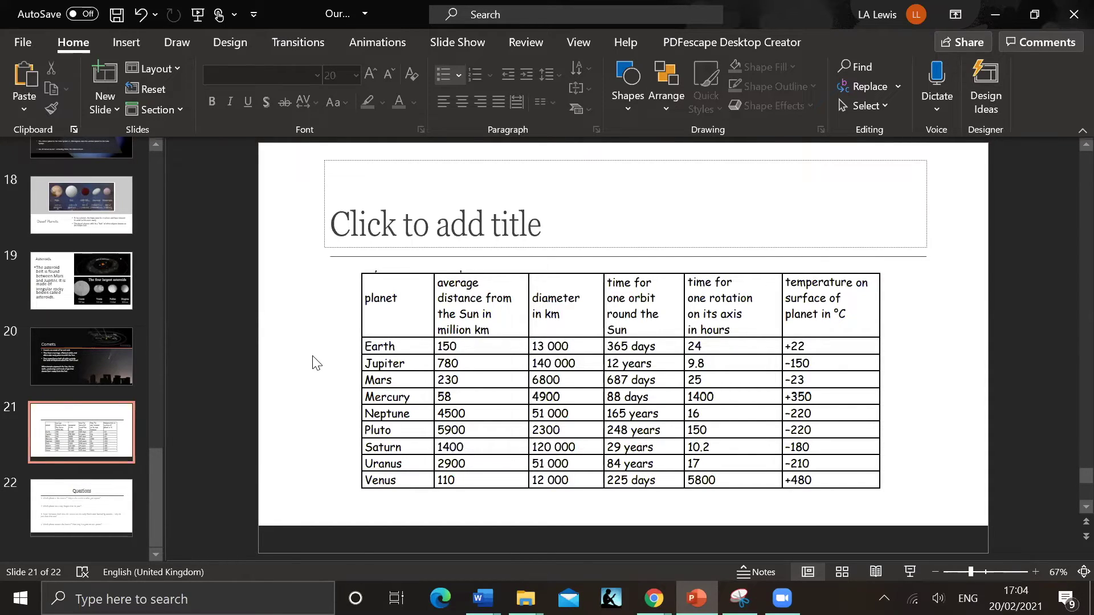
{"action": "left_click", "coordinate": [117, 504]}
{"action": "left_click", "coordinate": [453, 308]}
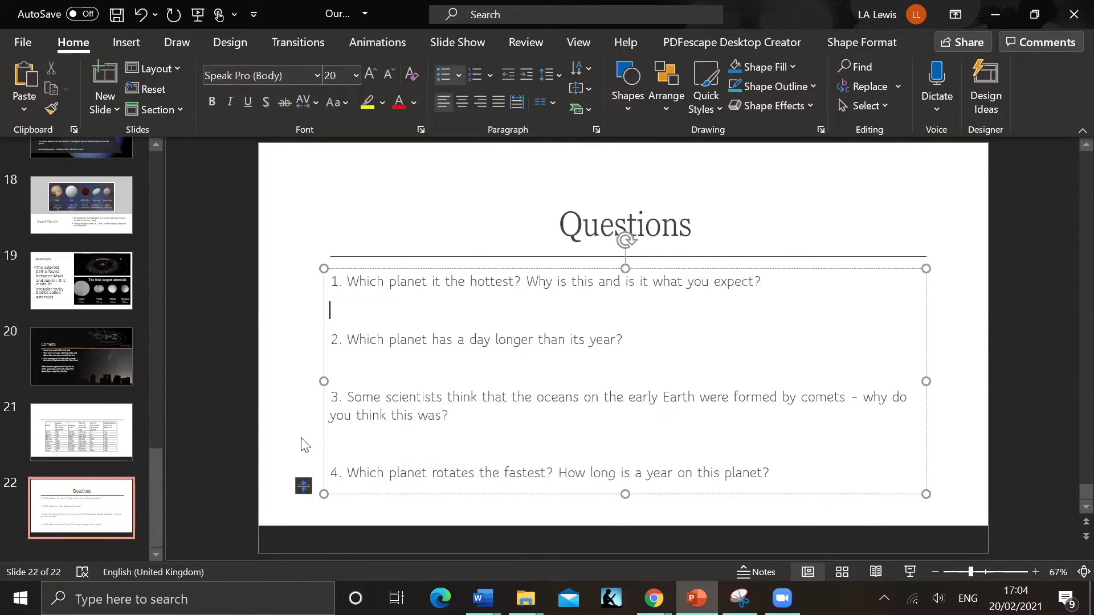
{"action": "left_click", "coordinate": [87, 435]}
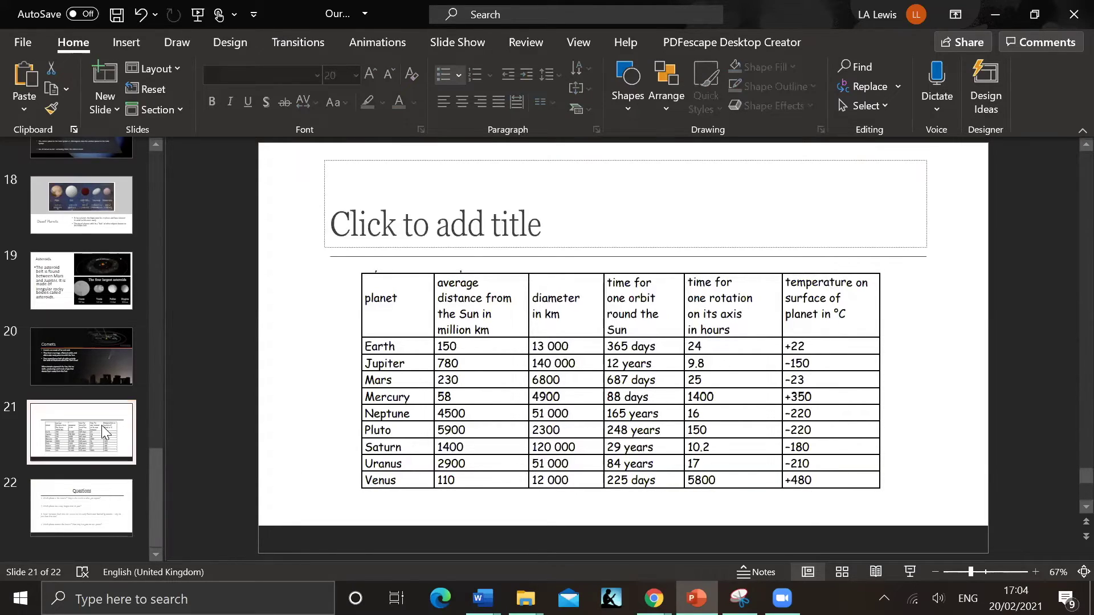
Step: On the Questions slide, type 'Venus.' under question 1 and make it red
{"action": "left_click", "coordinate": [106, 499]}
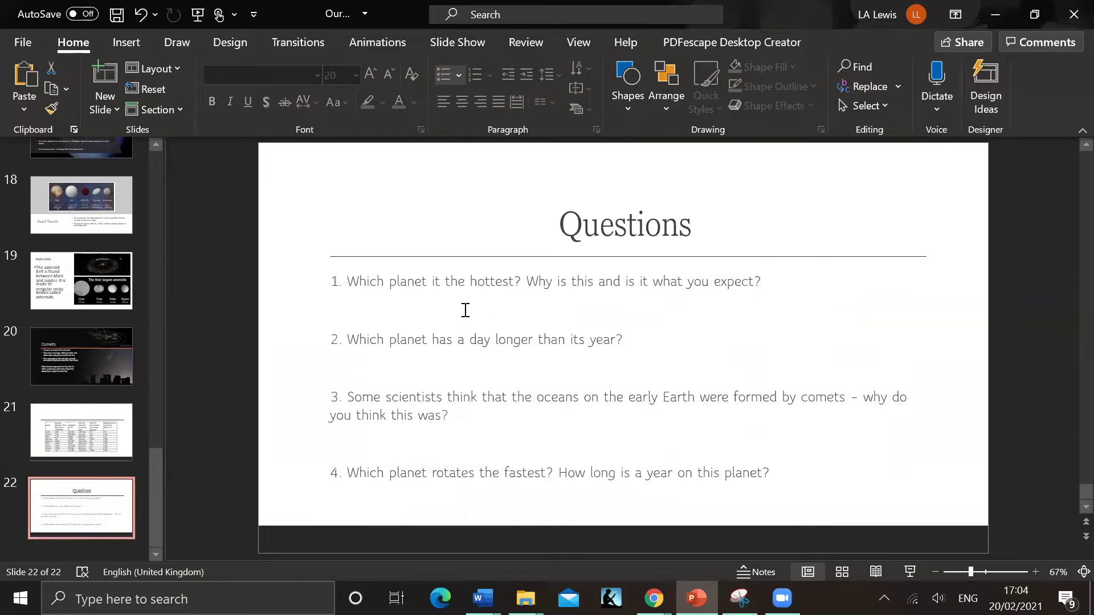
{"action": "left_click", "coordinate": [465, 312]}
{"action": "key", "text": "Caps_Lock"}
{"action": "type", "text": "V"}
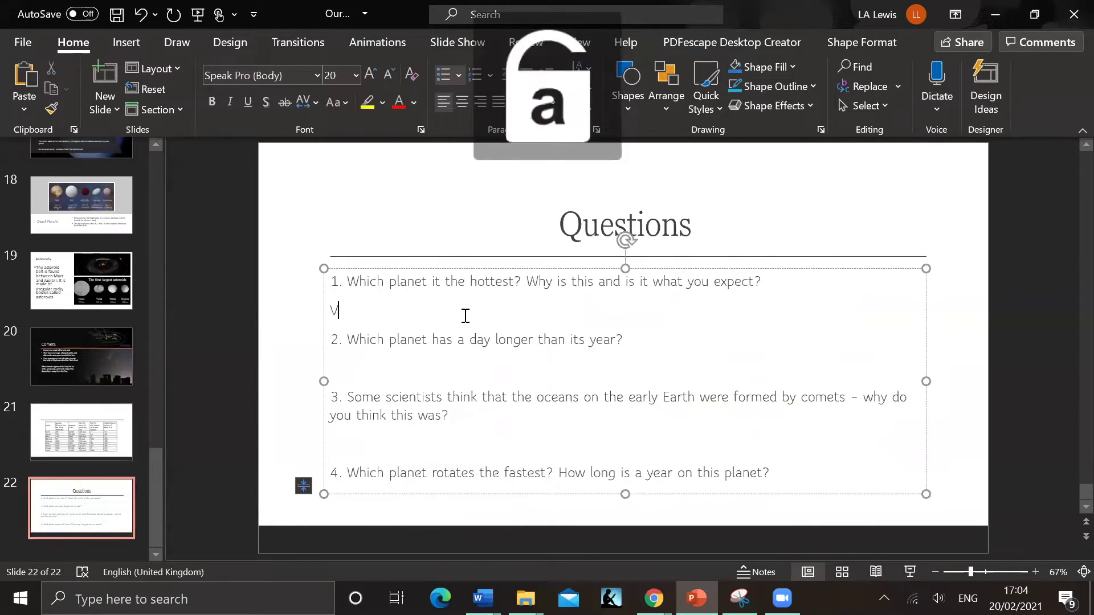
{"action": "type", "text": "enus."}
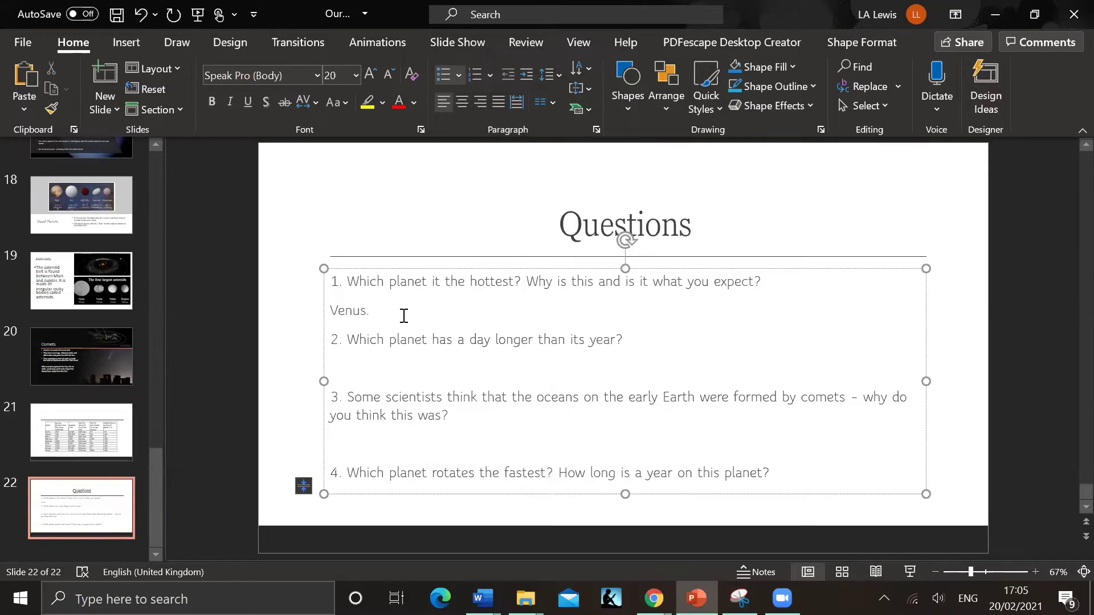
{"action": "left_click_drag", "start_coordinate": [332, 310], "coordinate": [375, 310]}
{"action": "left_click", "coordinate": [397, 101]}
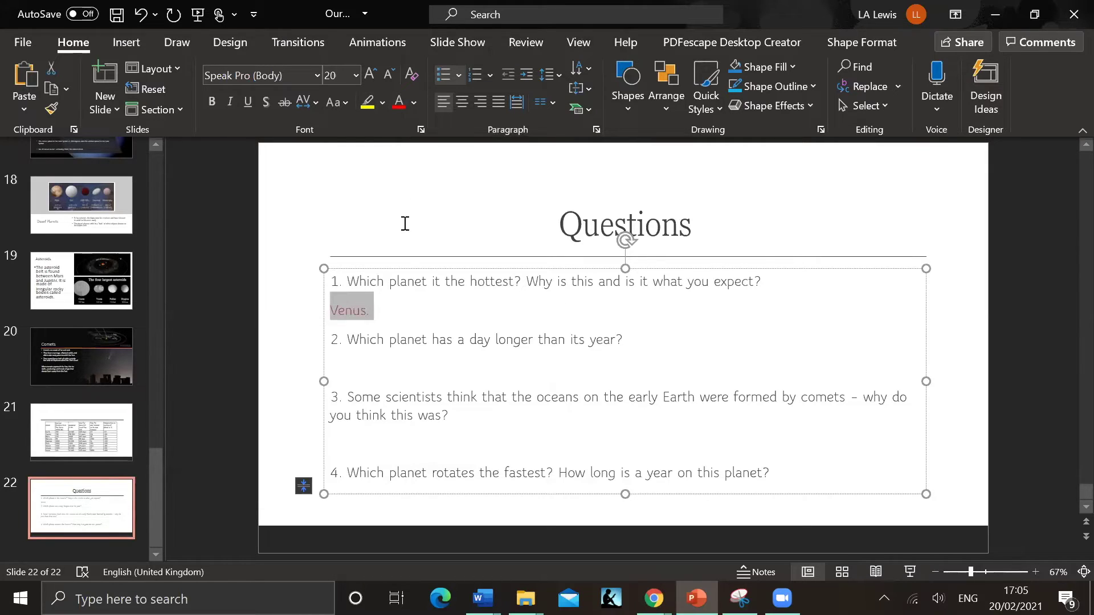
{"action": "left_click", "coordinate": [408, 308]}
Step: Add 'It is not the closest planet to the Sun, but its thick clouds keep in the heat. Greenhouse effect.'
{"action": "key", "text": "Caps_Lock"}
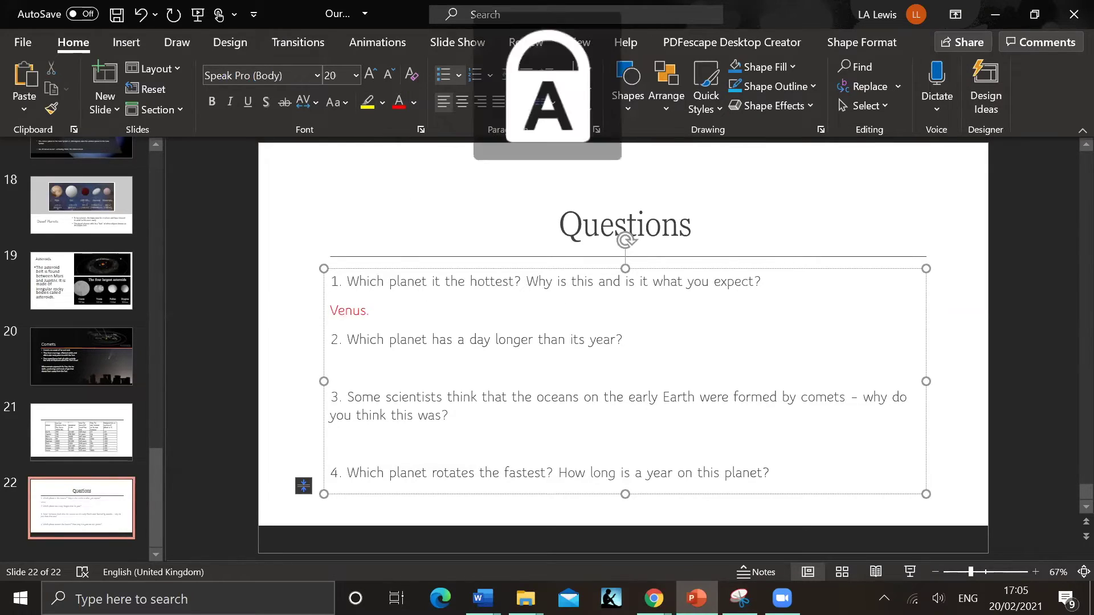
{"action": "key", "text": "Caps_Lock"}
{"action": "type", "text": "It is n"}
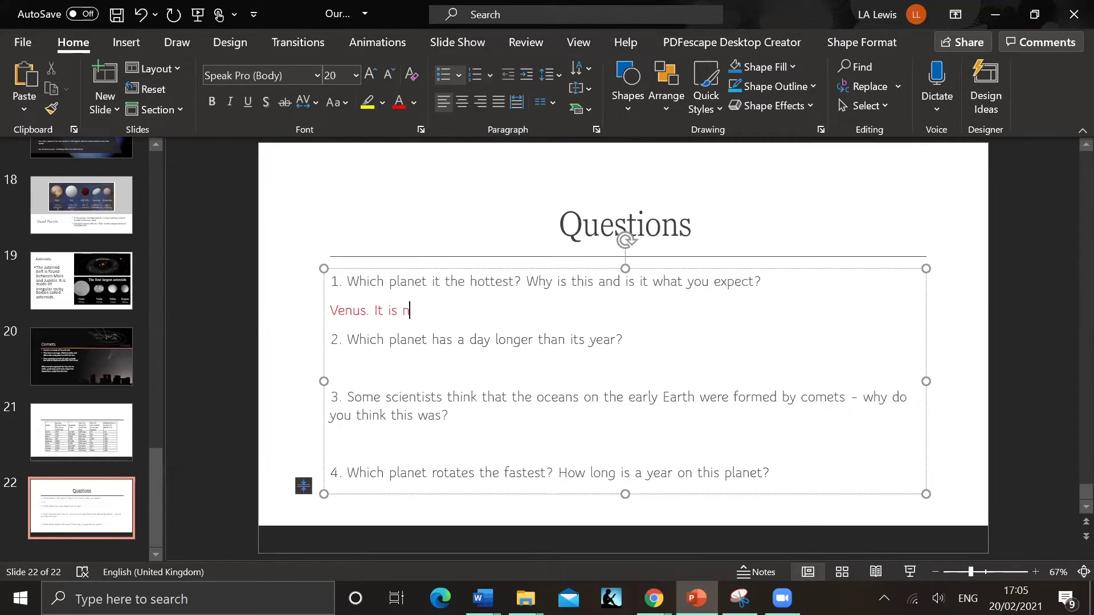
{"action": "type", "text": "ot the closest planet to the"}
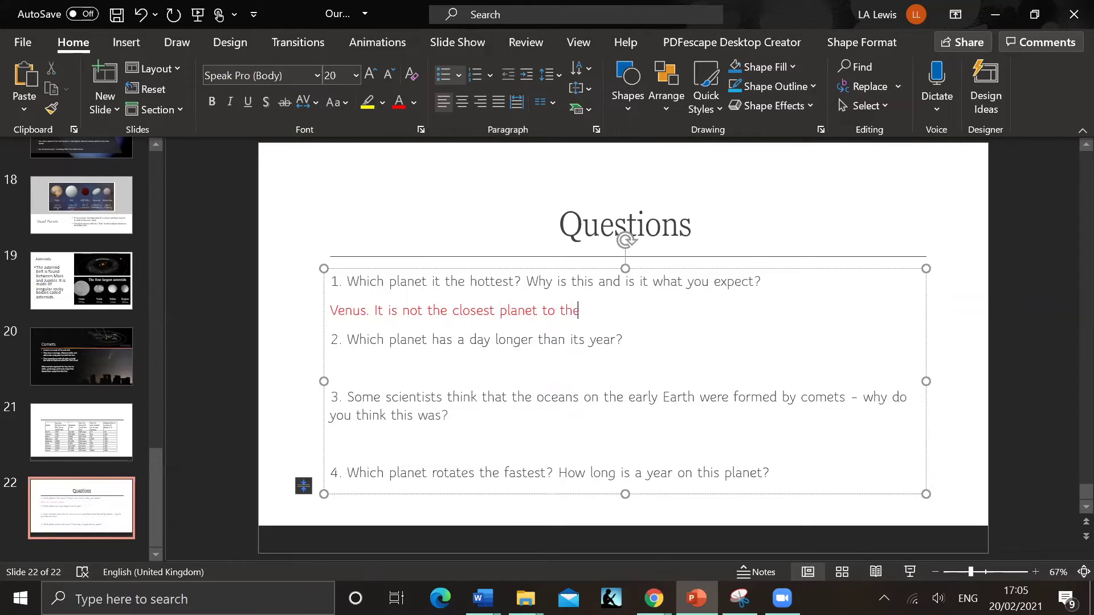
{"action": "key", "text": "Caps_Lock"}
{"action": "type", "text": "S"}
{"action": "key", "text": "Caps_Lock"}
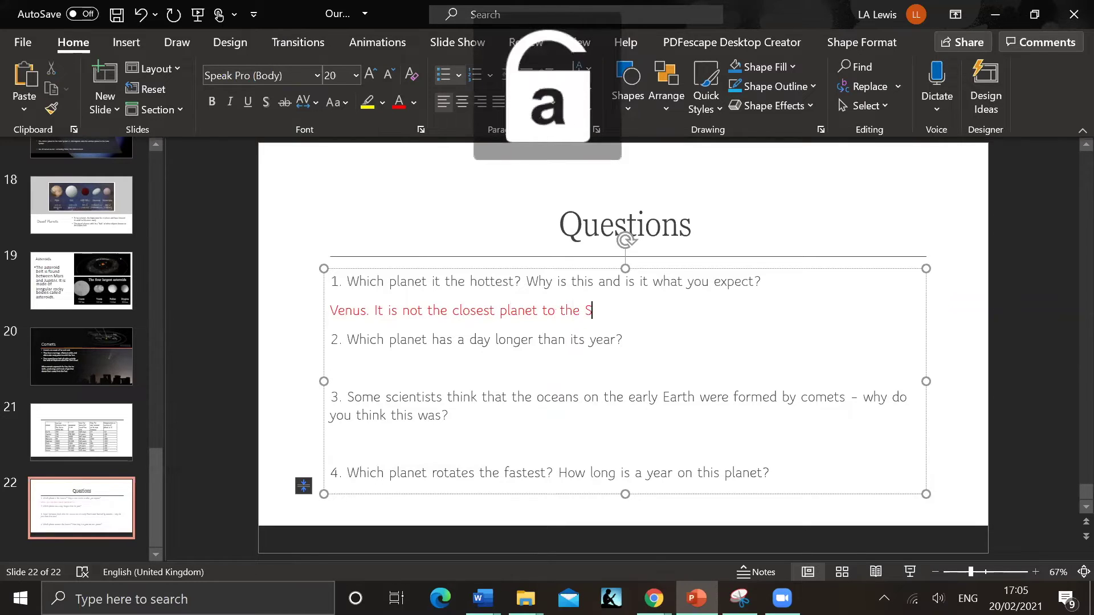
{"action": "type", "text": "un, but i"}
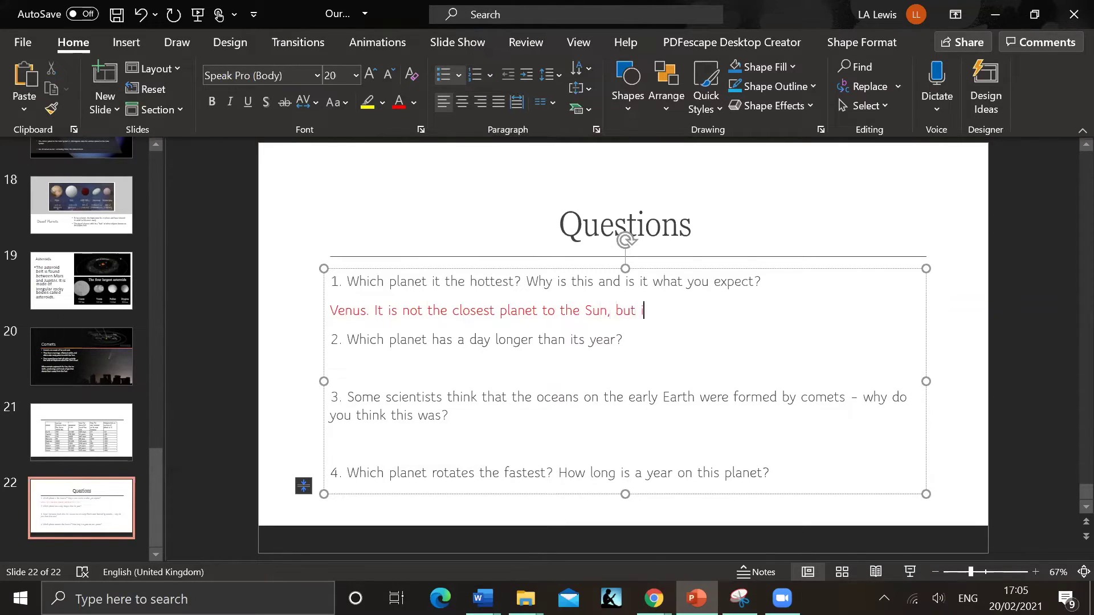
{"action": "type", "text": "ts thick clouds keep in the "}
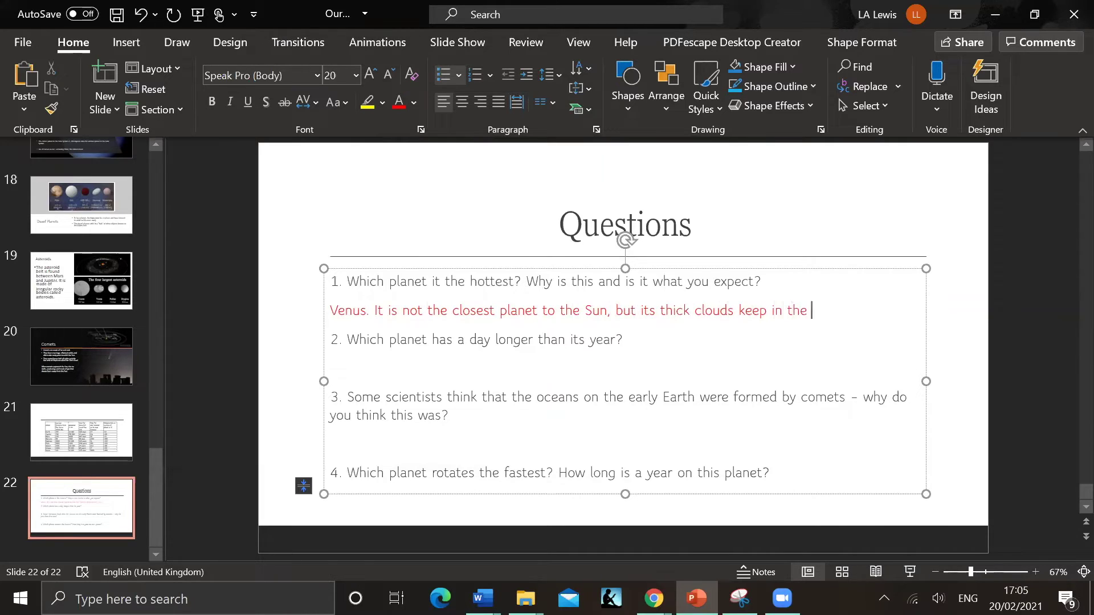
{"action": "type", "text": "heat. G"}
{"action": "key", "text": "Caps_Lock"}
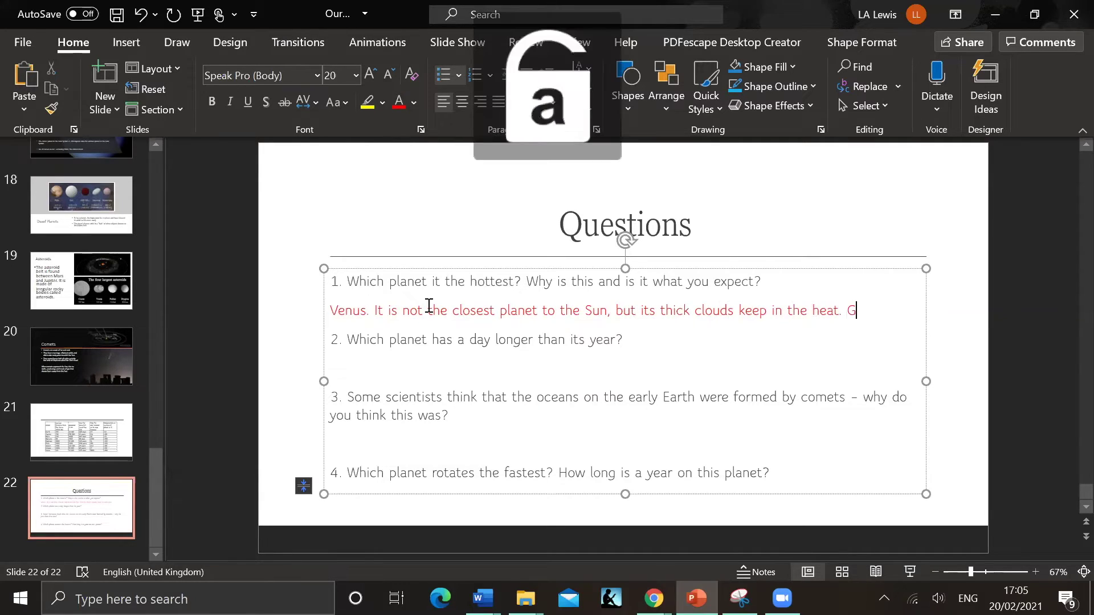
{"action": "type", "text": "reenhouse "}
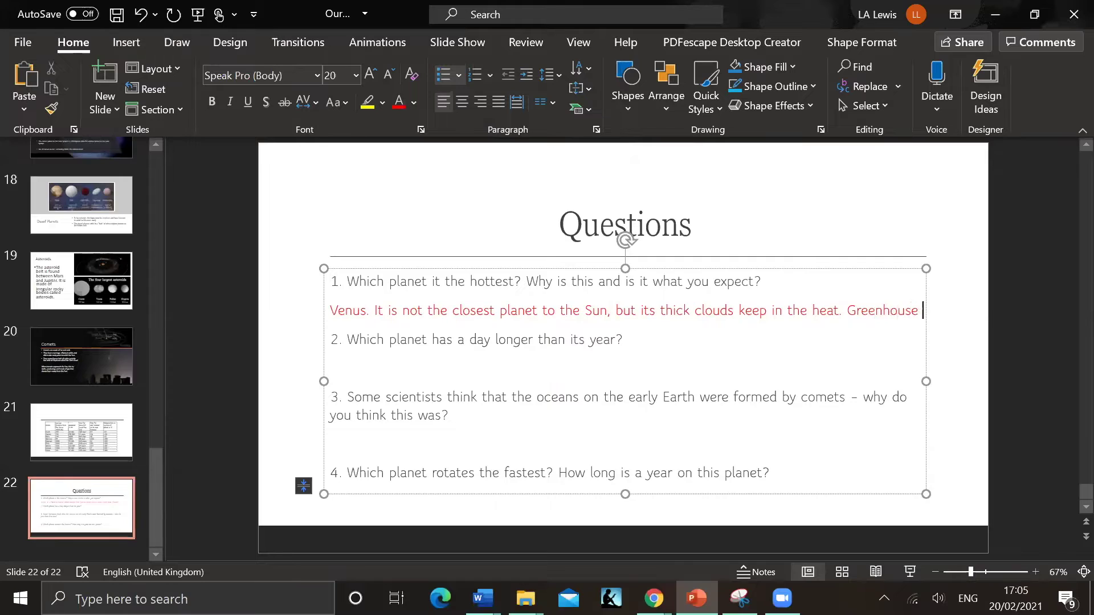
{"action": "type", "text": "effect"}
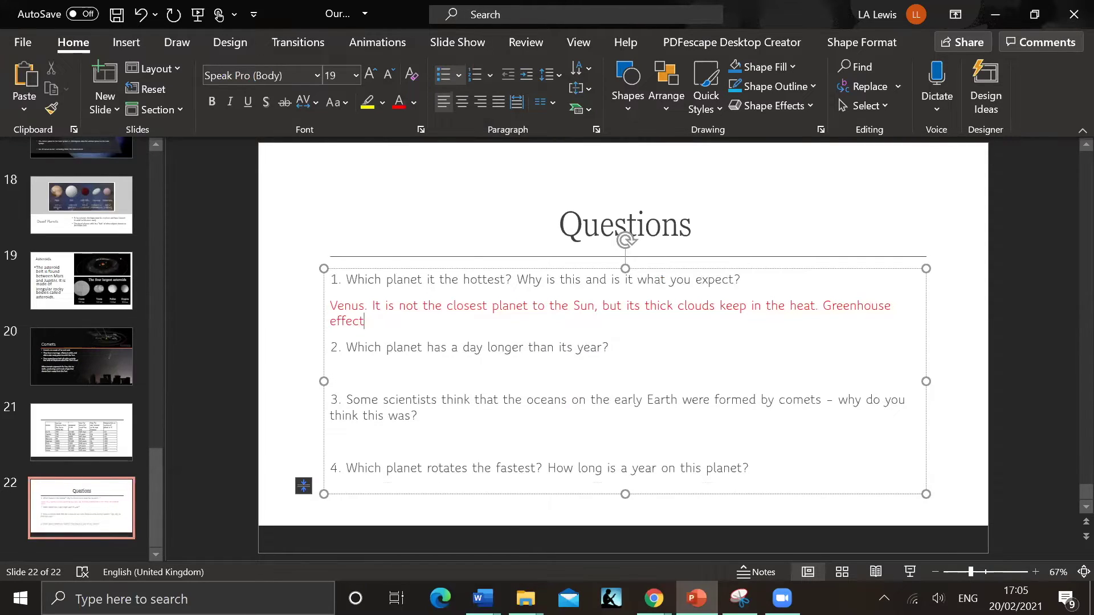
{"action": "type", "text": "."}
Step: Place the cursor under question 2, show slide 21's planet table, and start a Windows search
{"action": "left_click", "coordinate": [426, 380]}
{"action": "left_click", "coordinate": [64, 442]}
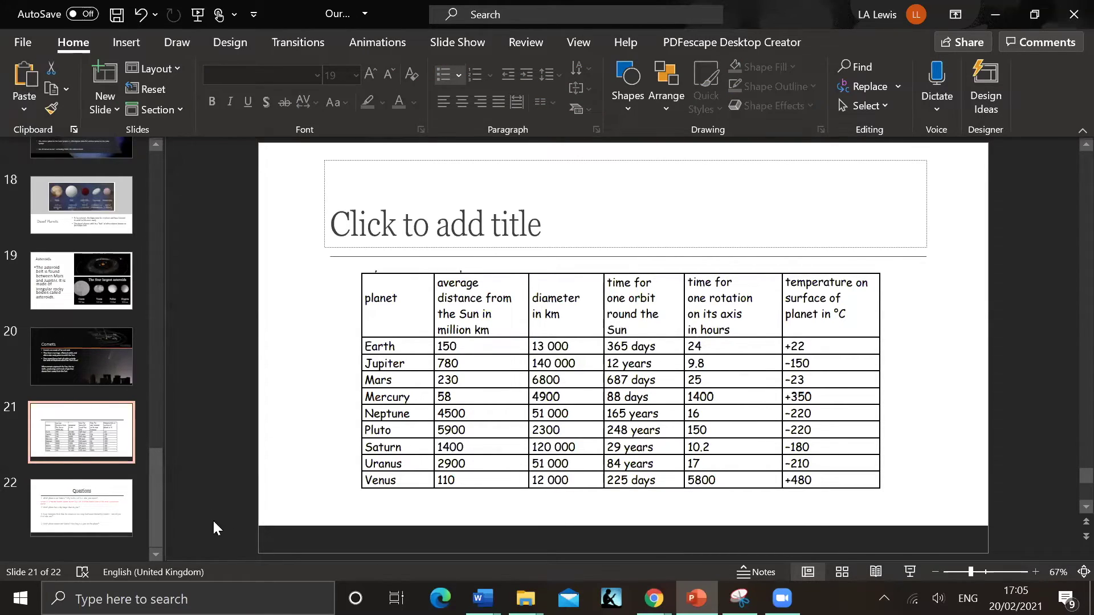
{"action": "left_click", "coordinate": [211, 593]}
Step: Open Calculator and compute 1400 ÷ 24, Mercury's rotation in days (about 58.33)
{"action": "type", "text": "calcul"}
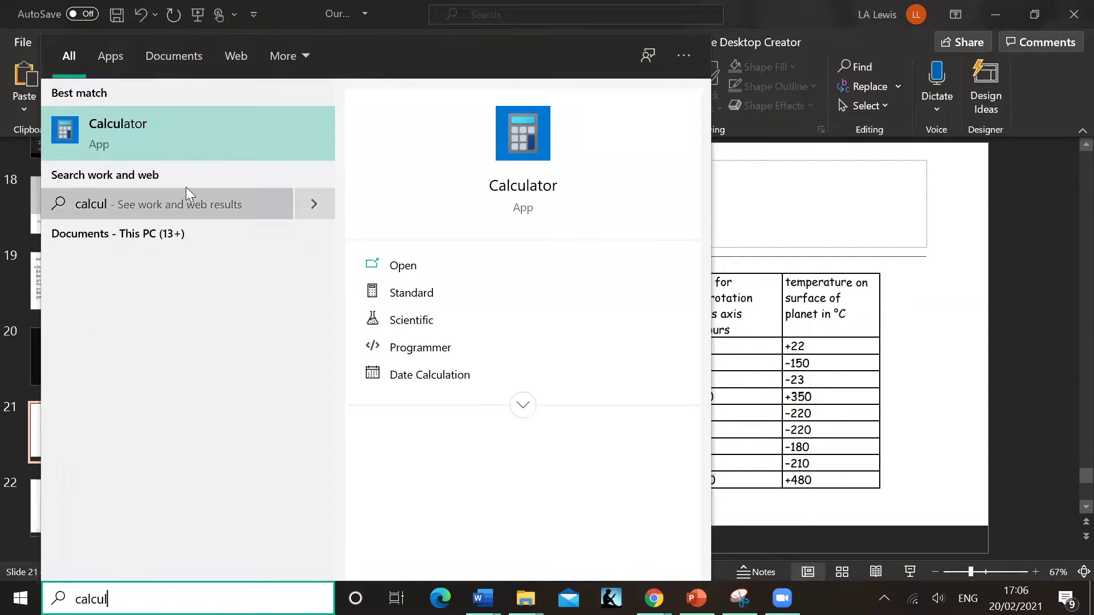
{"action": "left_click", "coordinate": [182, 134]}
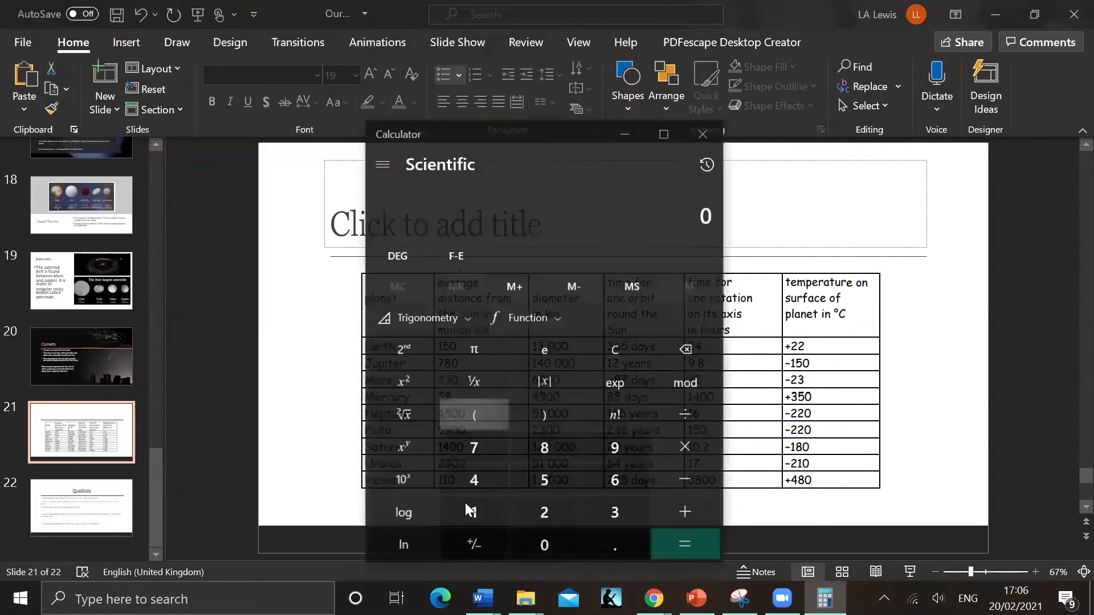
{"action": "left_click", "coordinate": [469, 509]}
{"action": "left_click", "coordinate": [467, 483]}
{"action": "left_click", "coordinate": [553, 544]}
{"action": "left_click", "coordinate": [554, 544]}
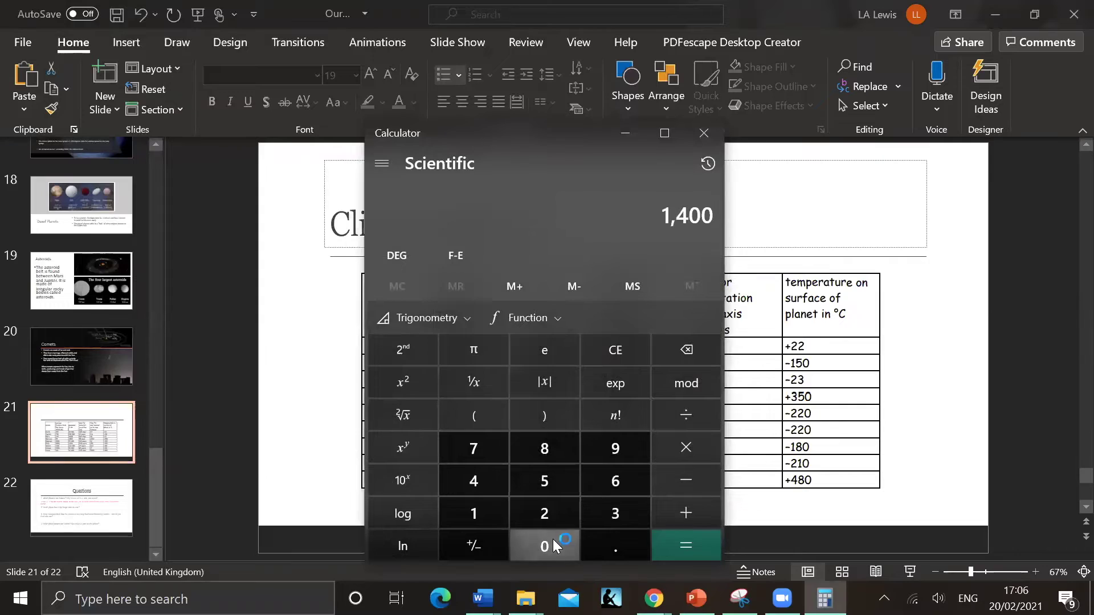
{"action": "left_click", "coordinate": [687, 422]}
{"action": "left_click", "coordinate": [544, 508]}
{"action": "left_click", "coordinate": [495, 490]}
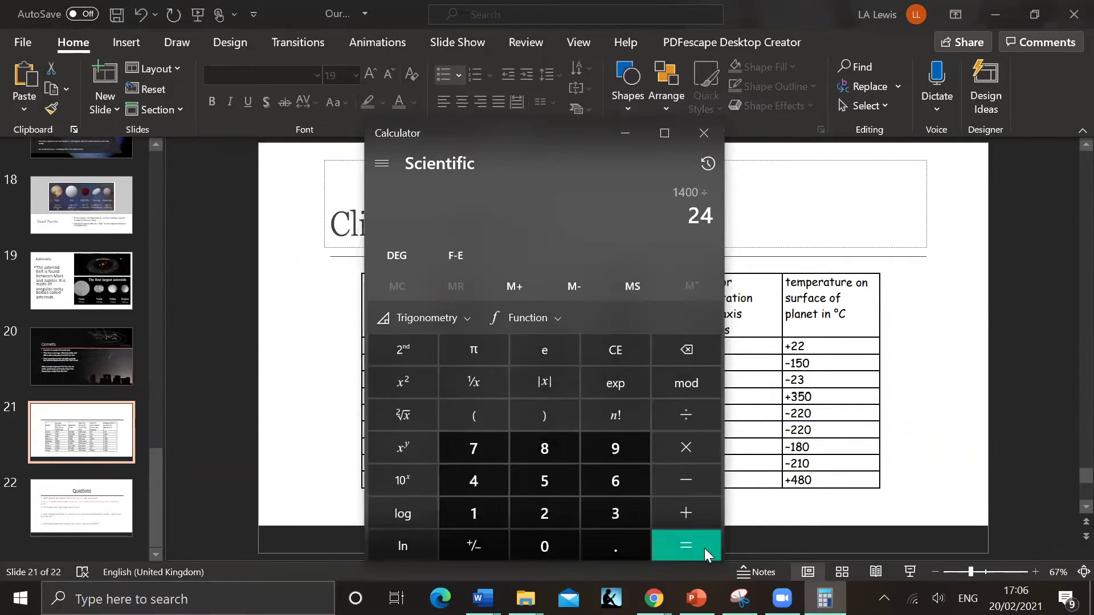
{"action": "left_click", "coordinate": [705, 548]}
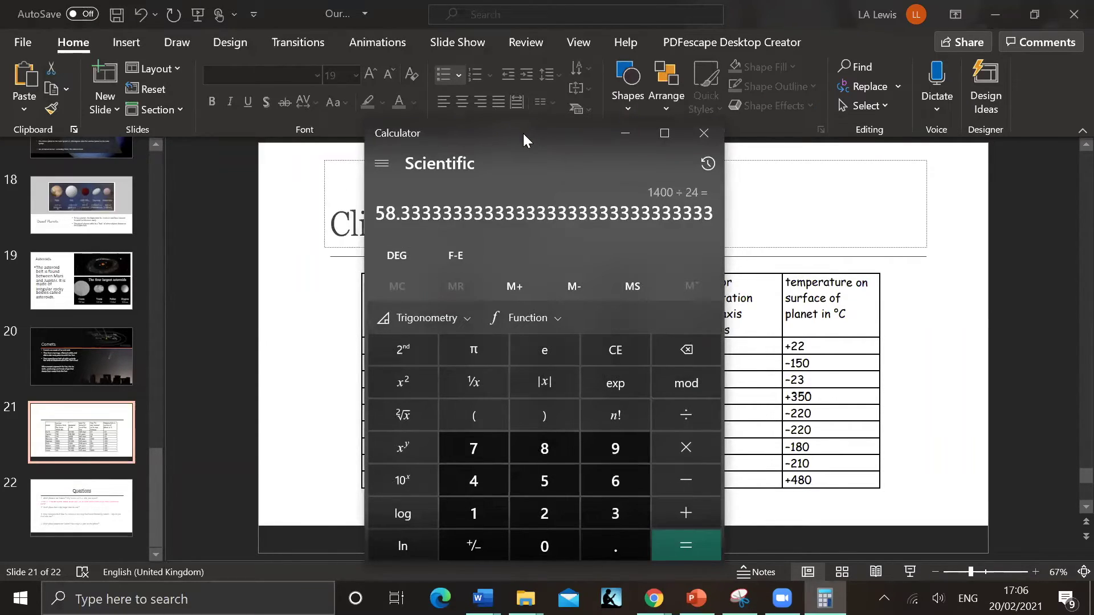
Step: After checking the table, compute 5800 ÷ 24 for Venus's rotation (about 241.67 days)
{"action": "left_click_drag", "start_coordinate": [523, 133], "coordinate": [295, 144]}
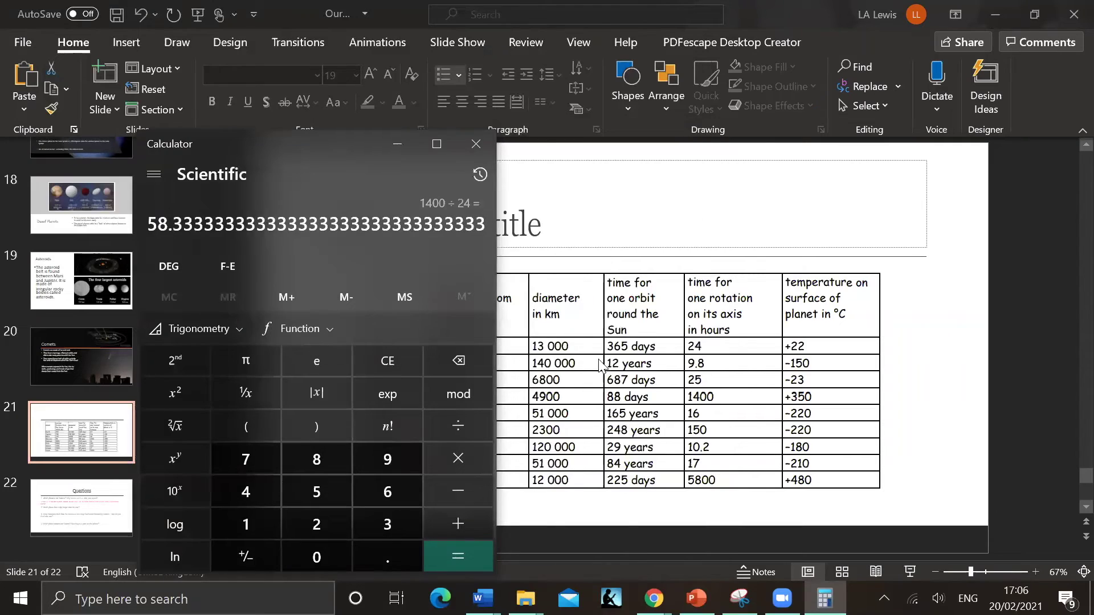
{"action": "left_click", "coordinate": [399, 145]}
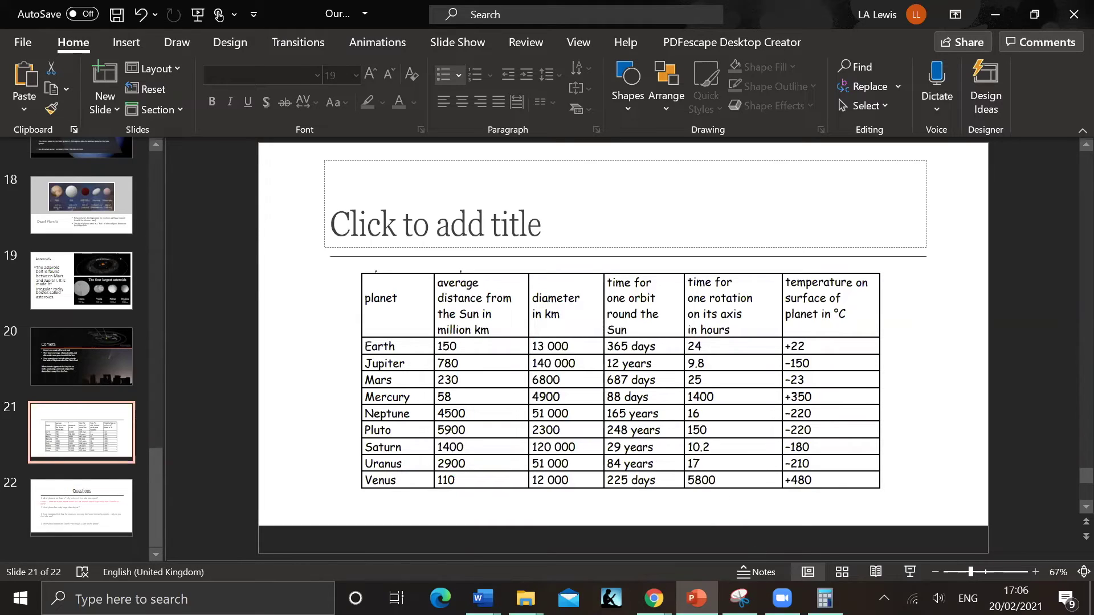
{"action": "left_click", "coordinate": [824, 599]}
{"action": "left_click", "coordinate": [316, 491]}
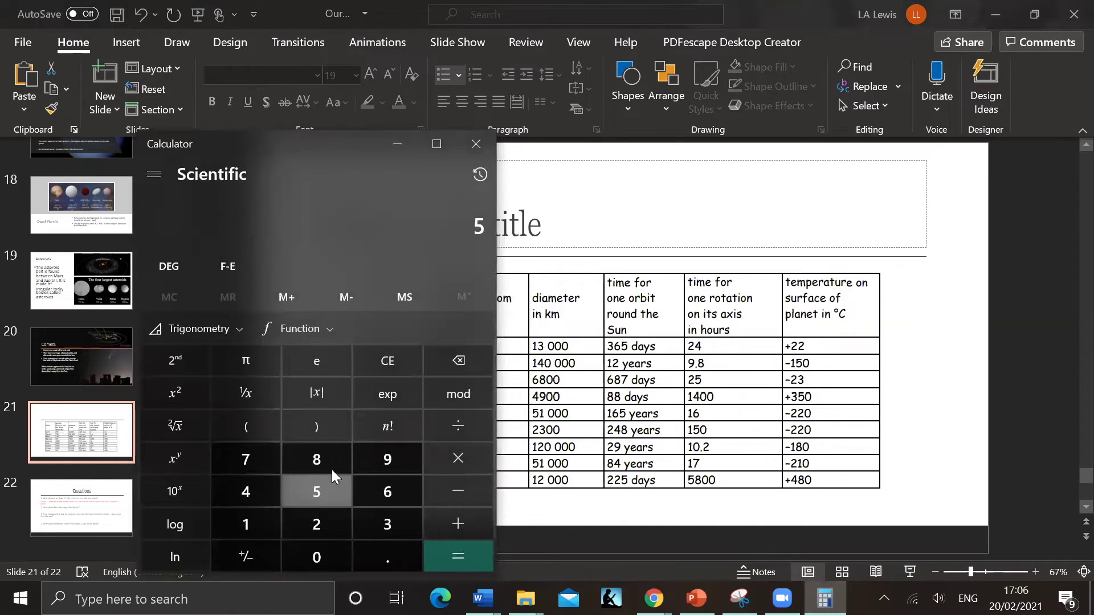
{"action": "left_click", "coordinate": [331, 470]}
{"action": "left_click", "coordinate": [331, 560]}
{"action": "left_click", "coordinate": [331, 561]}
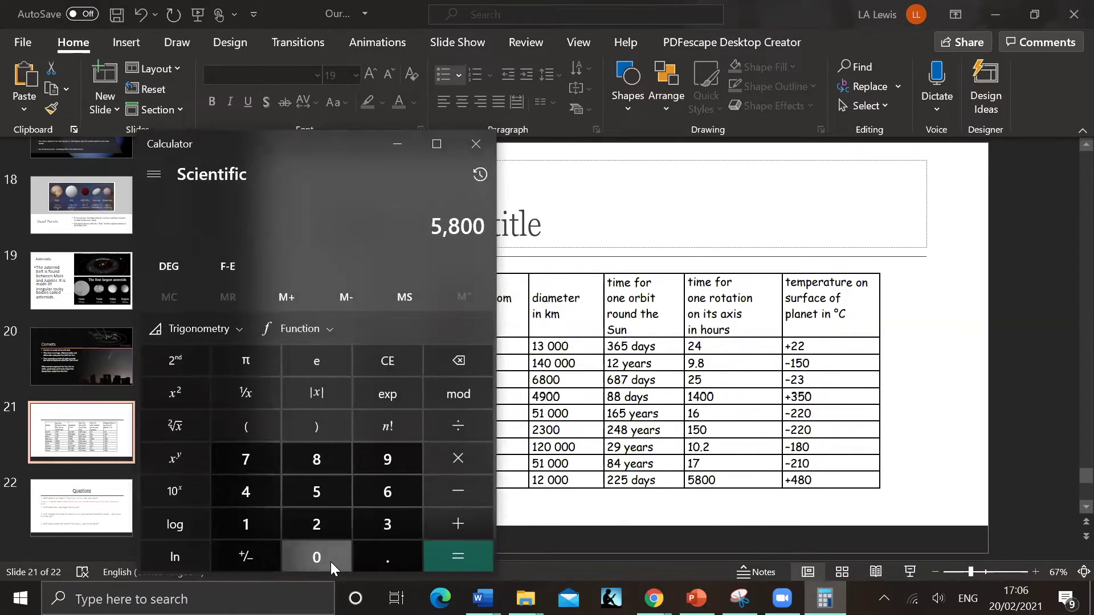
{"action": "left_click", "coordinate": [445, 425]}
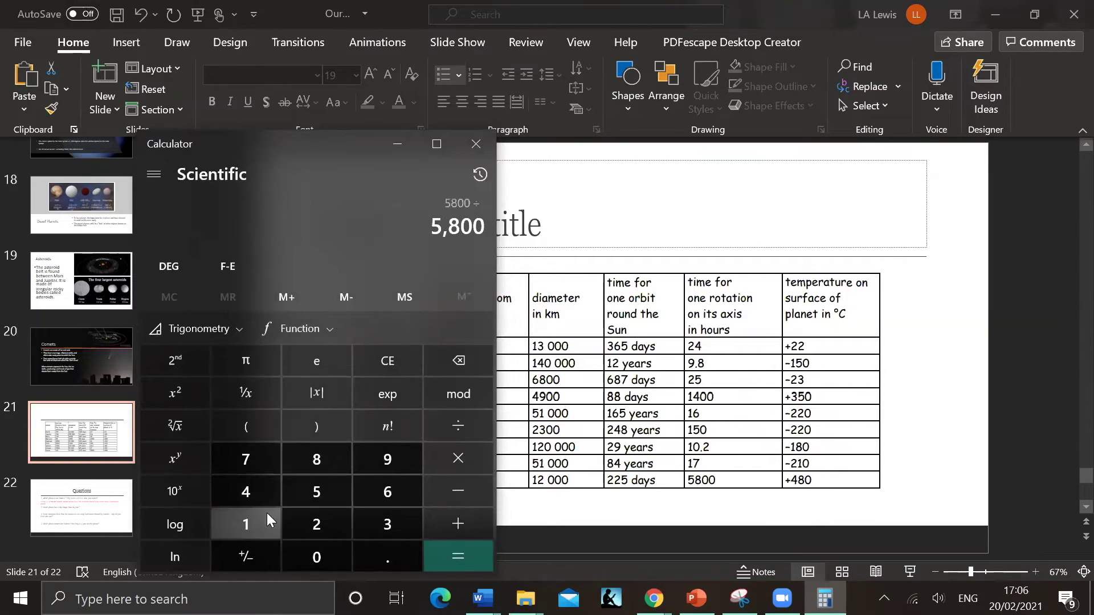
{"action": "left_click", "coordinate": [292, 514]}
{"action": "left_click", "coordinate": [235, 489]}
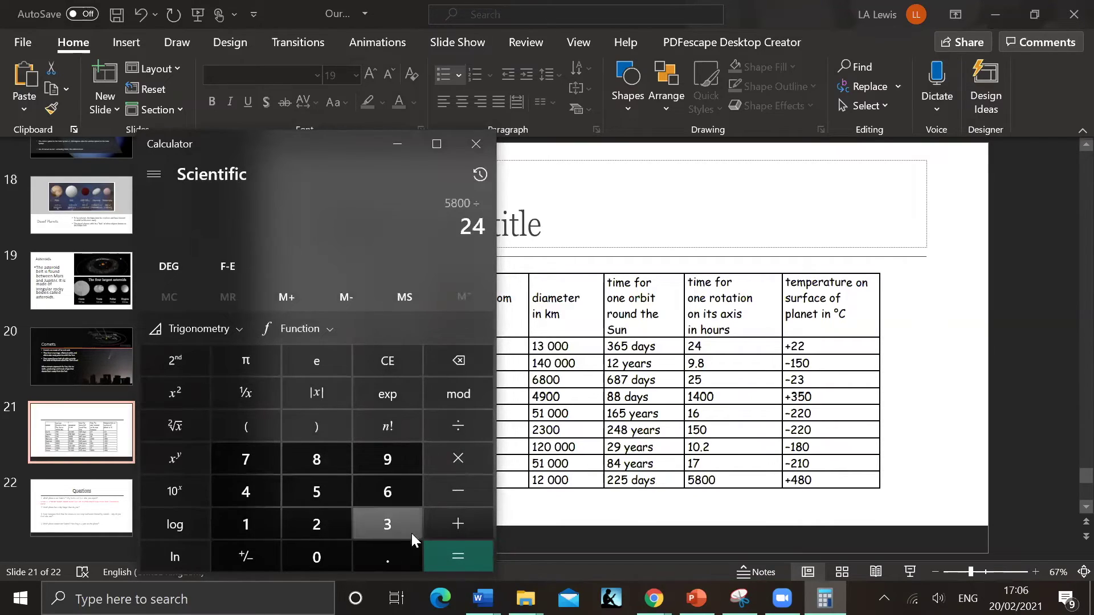
{"action": "left_click", "coordinate": [441, 550]}
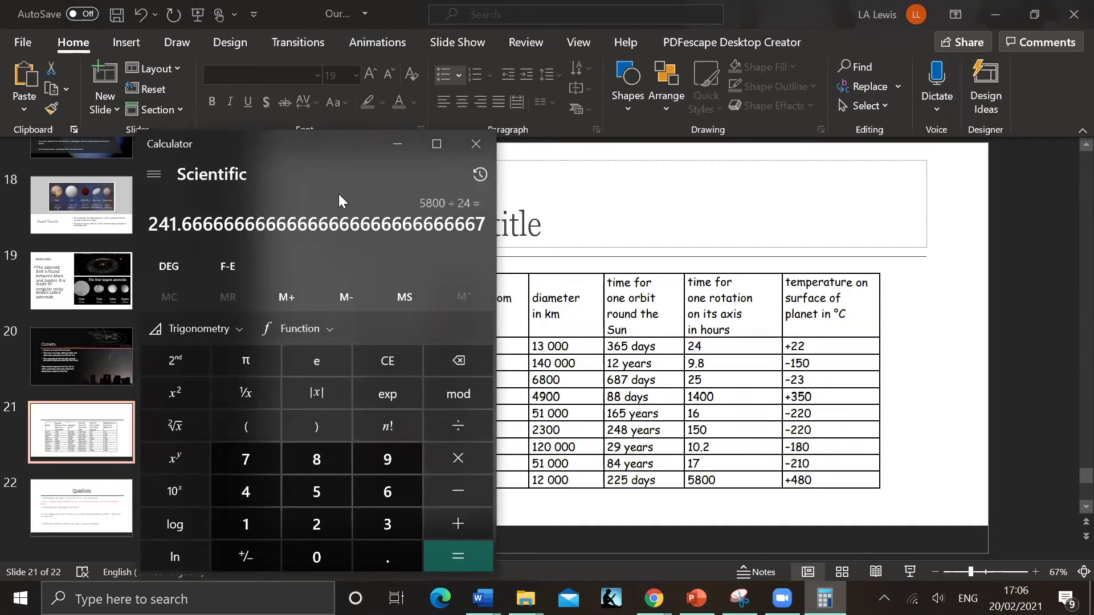
{"action": "left_click", "coordinate": [397, 145]}
Step: Type 'Venus has a day that is longer than its year' under question 2 and color it red
{"action": "left_click", "coordinate": [88, 530]}
{"action": "left_click", "coordinate": [506, 372]}
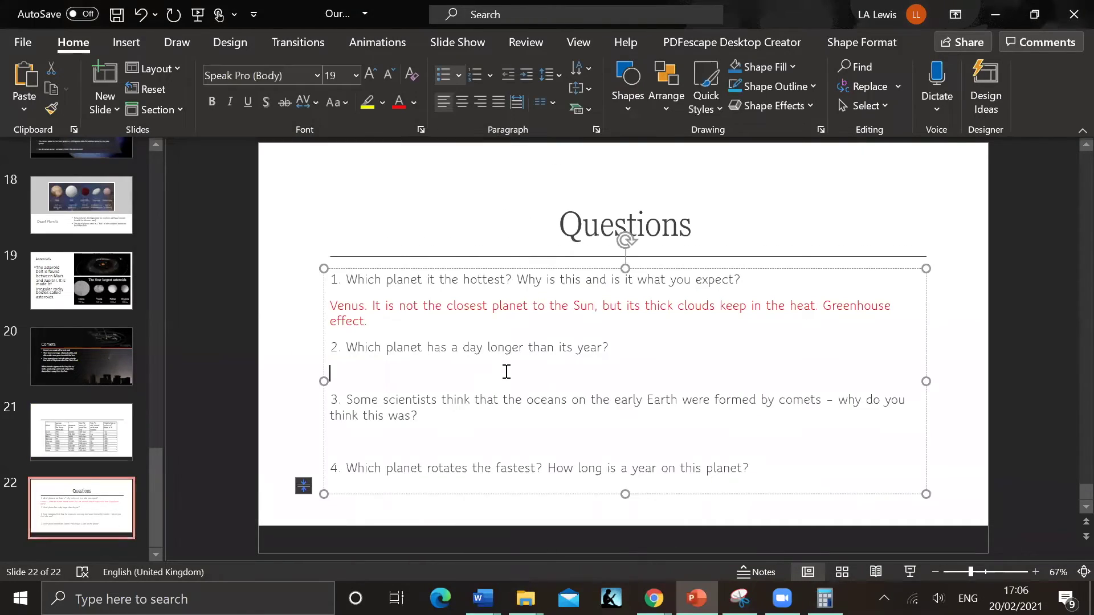
{"action": "key", "text": "Caps_Lock"}
{"action": "type", "text": "Ven"}
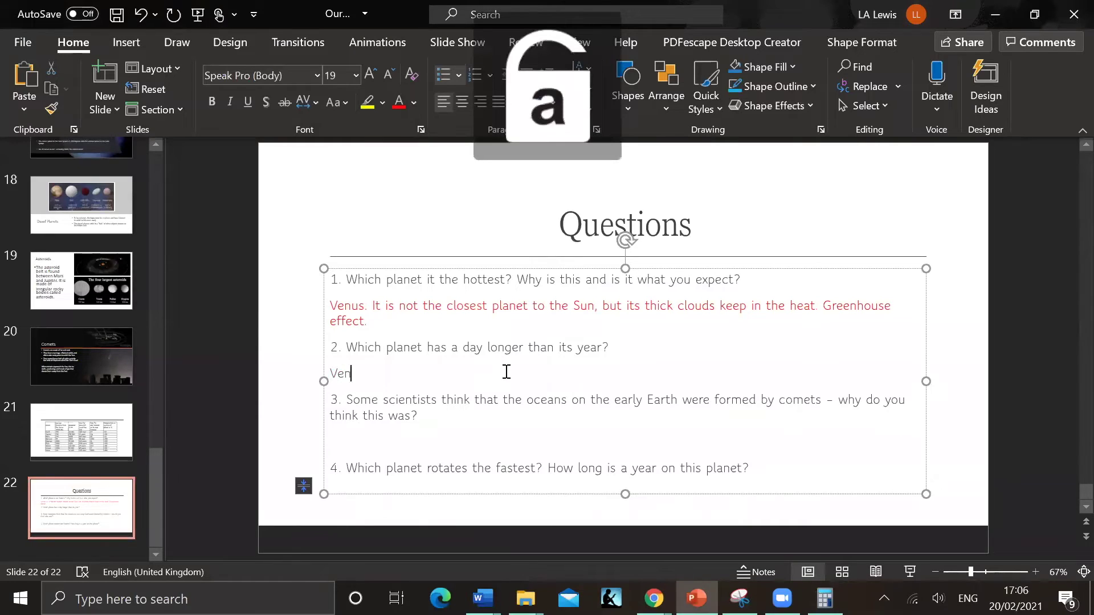
{"action": "type", "text": "us has a "}
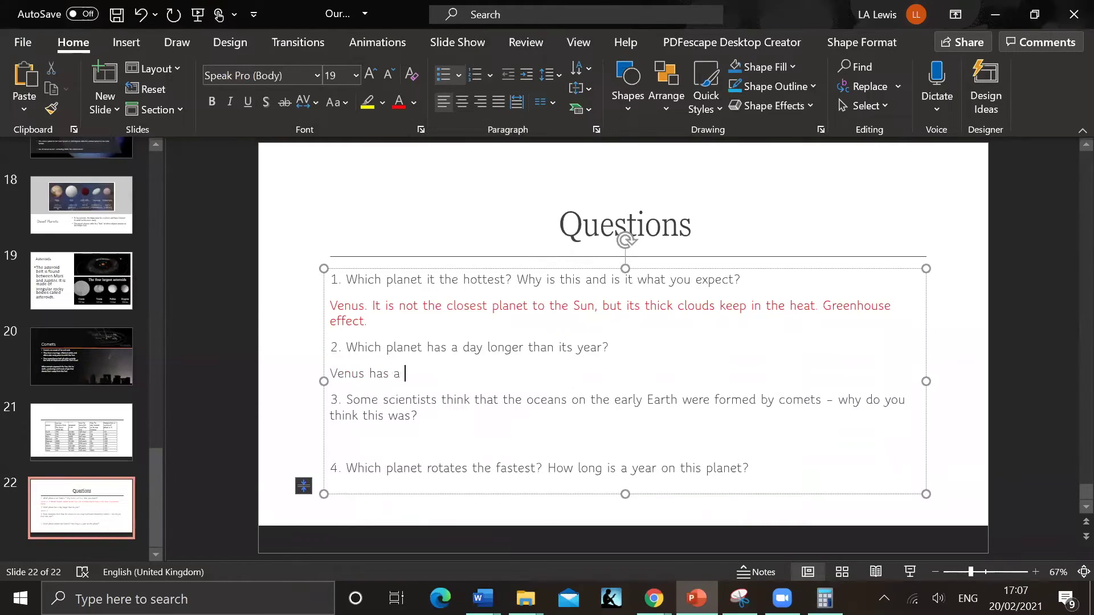
{"action": "type", "text": "day that is longer than "}
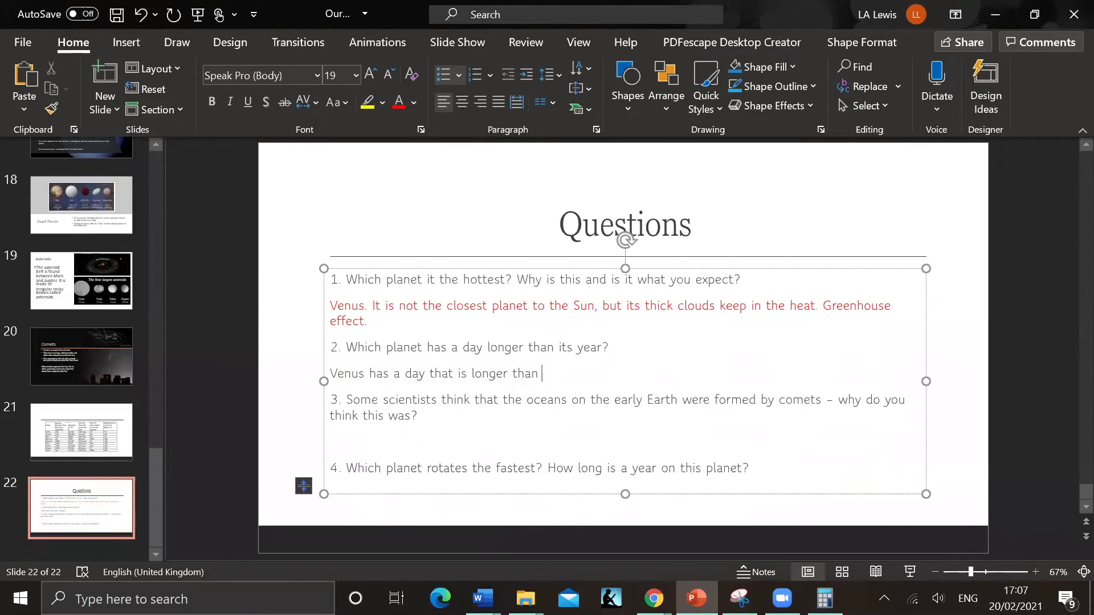
{"action": "type", "text": "its year"}
{"action": "left_click_drag", "start_coordinate": [592, 372], "coordinate": [335, 365]}
{"action": "left_click", "coordinate": [399, 103]}
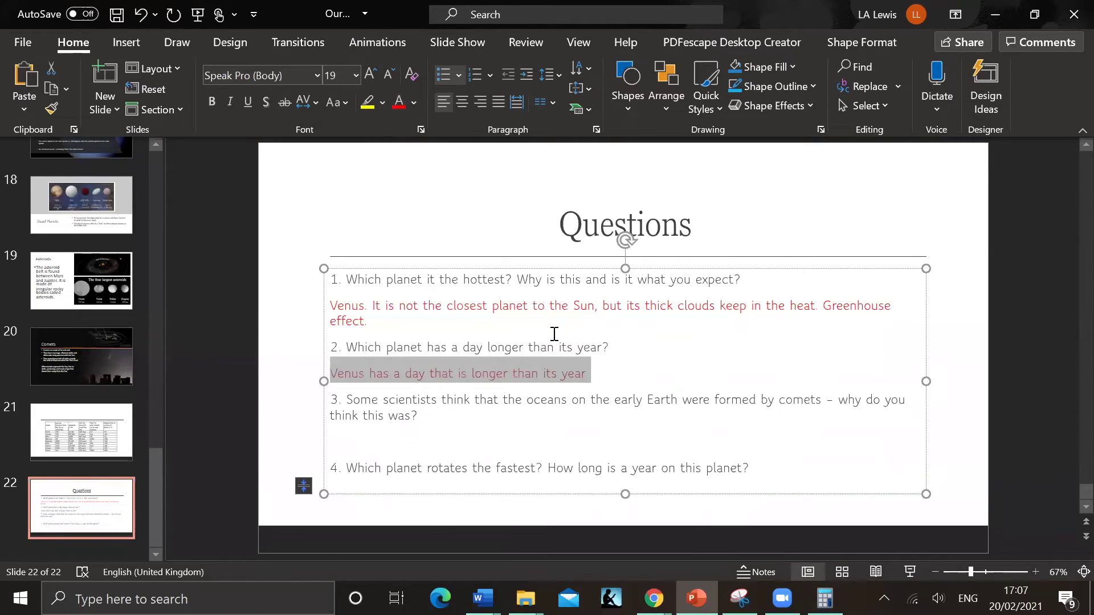
{"action": "left_click", "coordinate": [555, 449]}
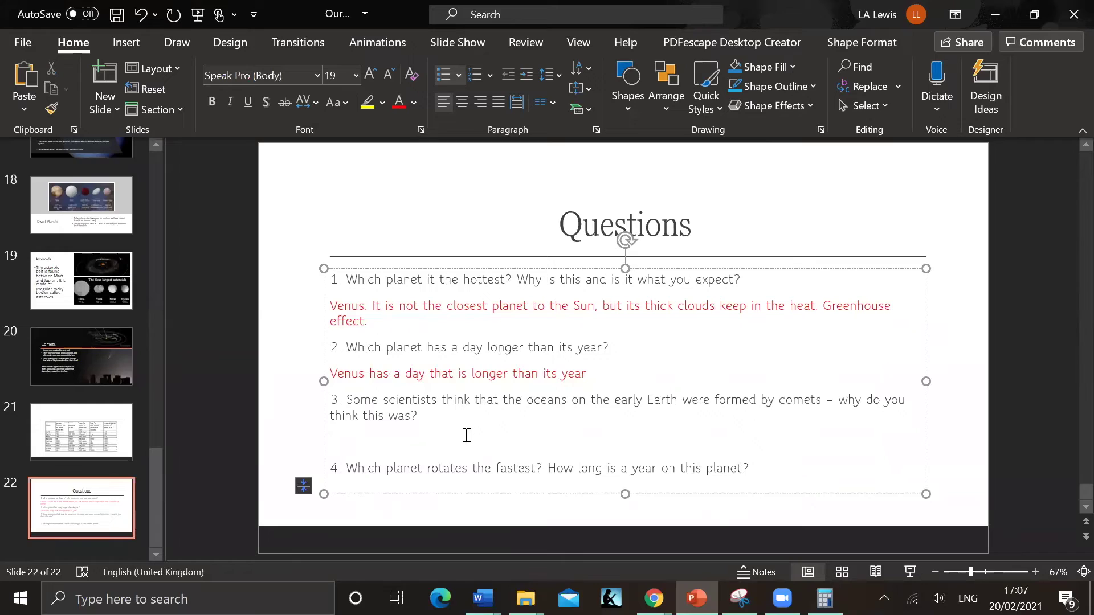
Step: Start the question 3 answer with 'Comets are mainly made of ice', fixing typos
{"action": "key", "text": "Caps_Lock"}
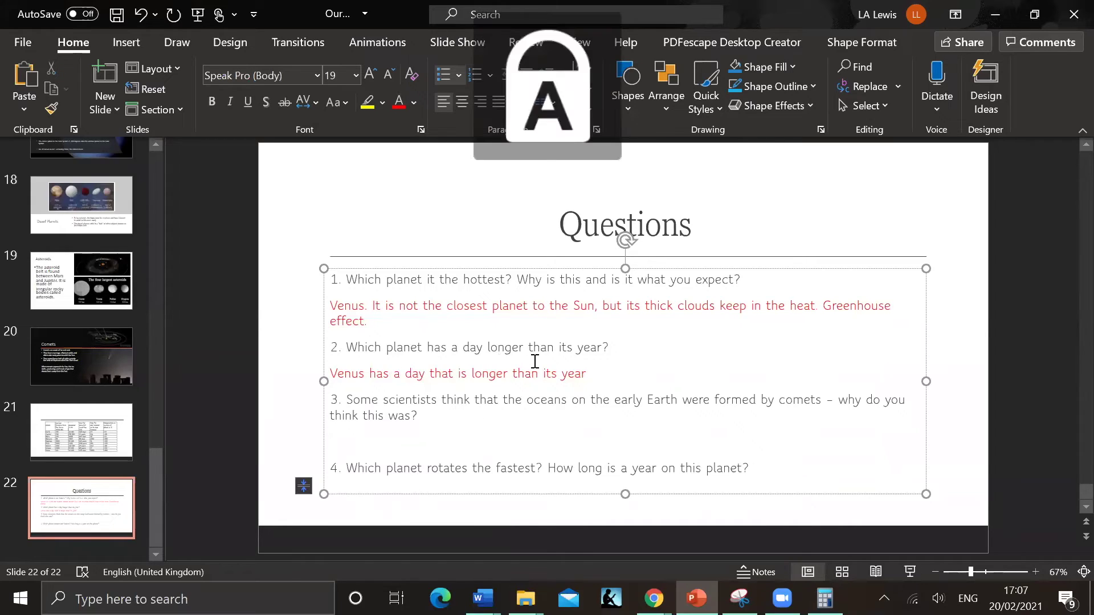
{"action": "type", "text": "C"}
{"action": "key", "text": "Caps_Lock"}
{"action": "type", "text": "omets"}
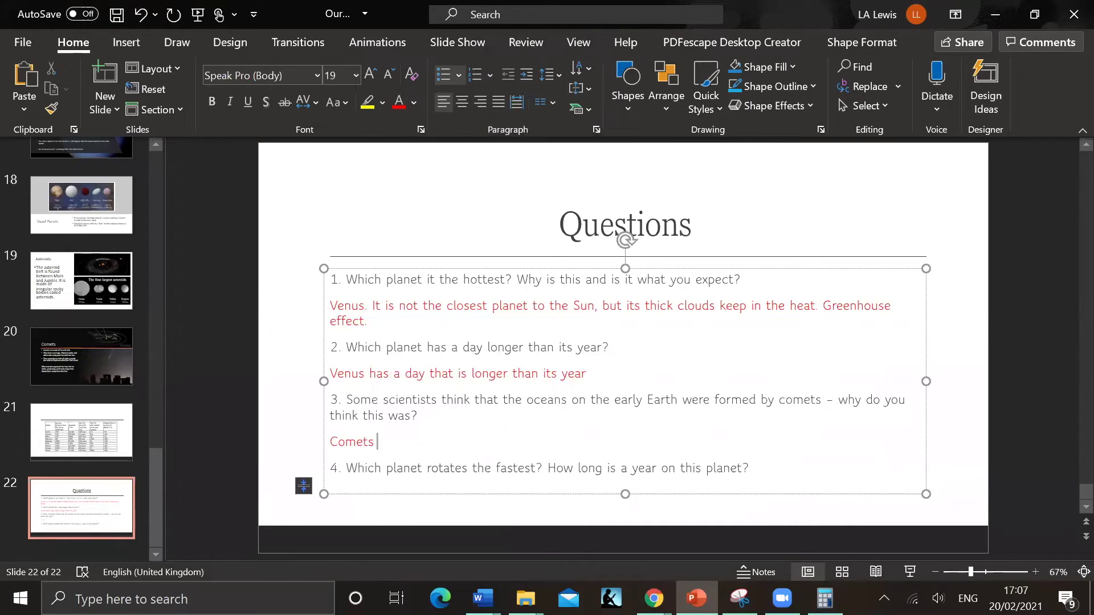
{"action": "type", "text": " are mad"}
{"action": "type", "text": "ly made"}
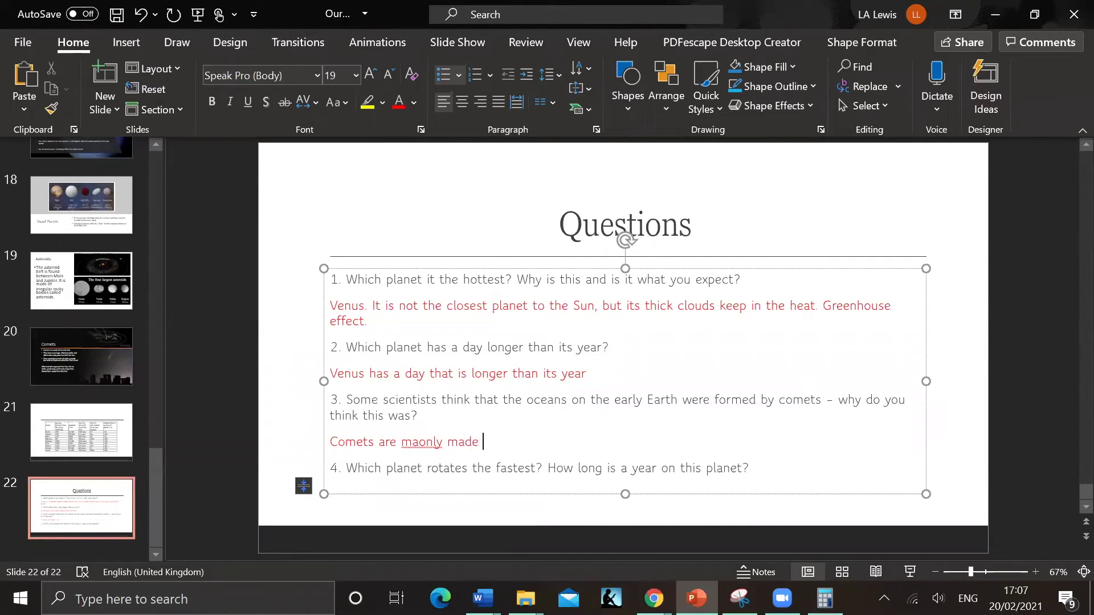
{"action": "key", "text": "BackSpace"}
{"action": "key", "text": "BackSpace"}
{"action": "key", "text": "BackSpace"}
{"action": "key", "text": "BackSpace"}
{"action": "key", "text": "BackSpace"}
{"action": "key", "text": "BackSpace"}
{"action": "key", "text": "BackSpace"}
{"action": "key", "text": "BackSpace"}
{"action": "key", "text": "BackSpace"}
{"action": "key", "text": "BackSpace"}
{"action": "type", "text": "iny ma"}
{"action": "key", "text": "BackSpace"}
{"action": "key", "text": "BackSpace"}
{"action": "key", "text": "BackSpace"}
{"action": "type", "text": "ly made of ice."}
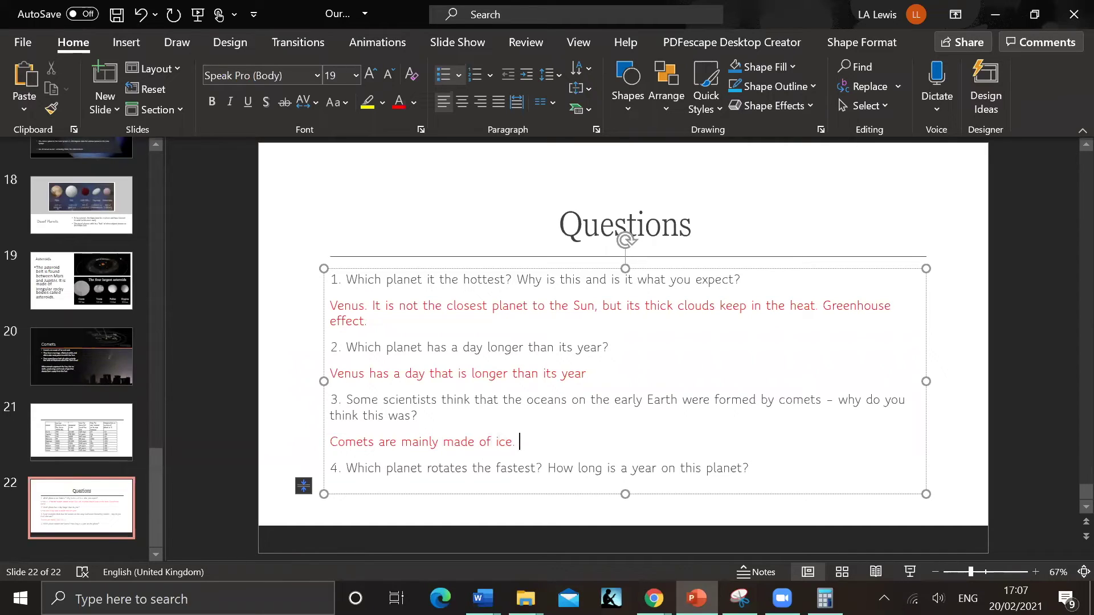
Step: Continue with 'Comets could have collided with the early Earth and brought water.'
{"action": "key", "text": "Caps_Lock"}
{"action": "type", "text": "C"}
{"action": "key", "text": "Caps_Lock"}
{"action": "type", "text": "oo"}
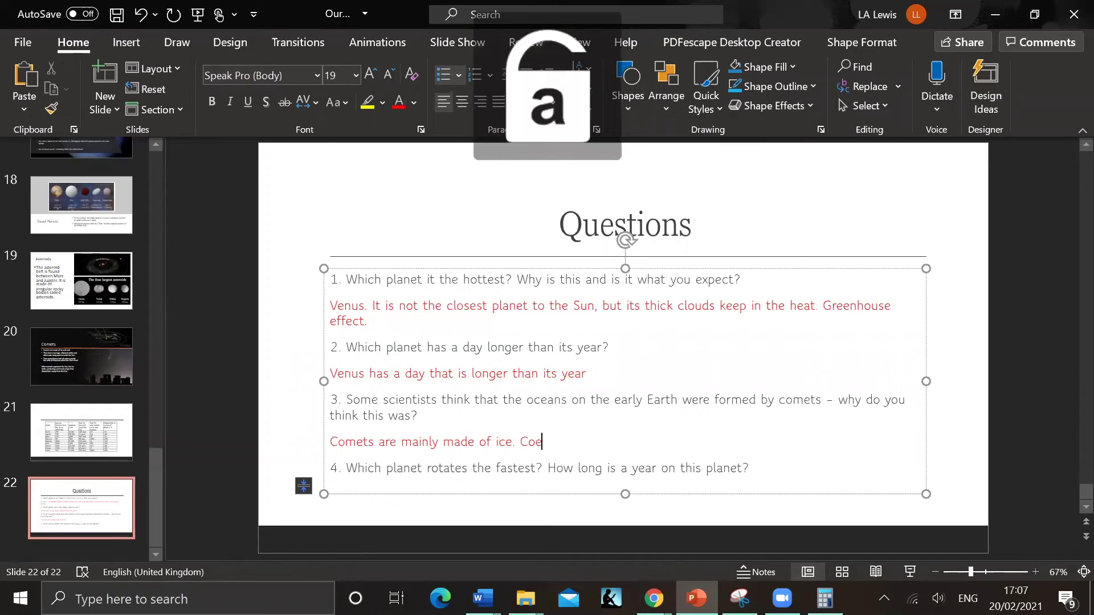
{"action": "key", "text": "BackSpace"}
{"action": "type", "text": "e m"}
{"action": "key", "text": "BackSpace"}
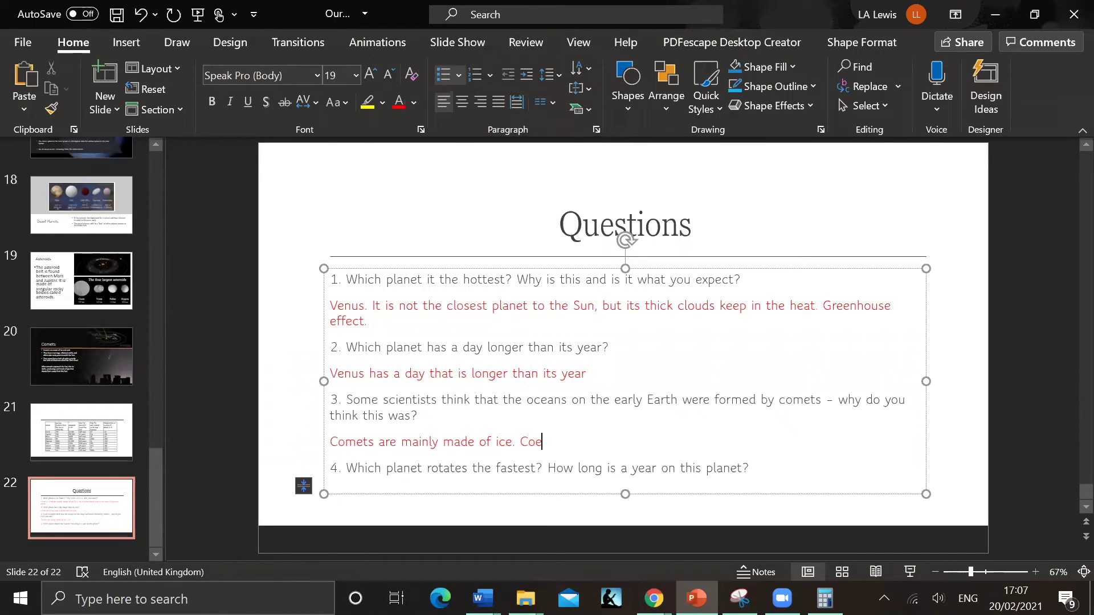
{"action": "key", "text": "BackSpace"}
{"action": "type", "text": "mets could have colleded wi"}
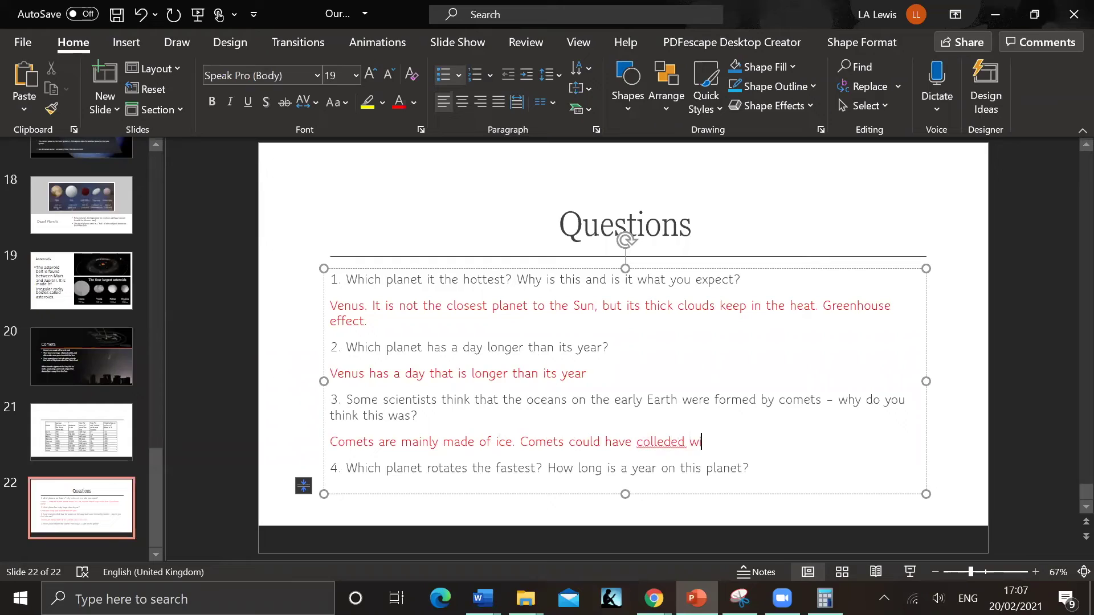
{"action": "key", "text": "BackSpace"}
{"action": "key", "text": "BackSpace"}
{"action": "key", "text": "BackSpace"}
{"action": "key", "text": "BackSpace"}
{"action": "key", "text": "BackSpace"}
{"action": "key", "text": "BackSpace"}
{"action": "key", "text": "BackSpace"}
{"action": "type", "text": "ided with the earl"}
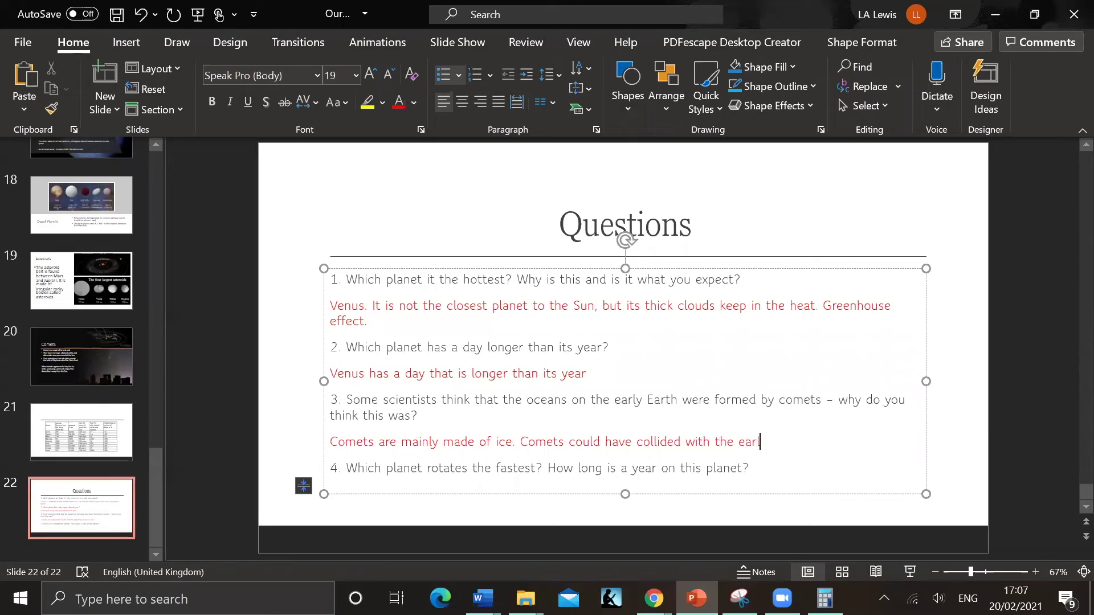
{"action": "type", "text": "y earthe"}
{"action": "key", "text": "BackSpace"}
{"action": "key", "text": "BackSpace"}
{"action": "key", "text": "BackSpace"}
{"action": "key", "text": "BackSpace"}
{"action": "key", "text": "BackSpace"}
{"action": "key", "text": "BackSpace"}
{"action": "key", "text": "BackSpace"}
{"action": "key", "text": "Caps_Lock"}
{"action": "type", "text": "E"}
{"action": "key", "text": "Caps_Lock"}
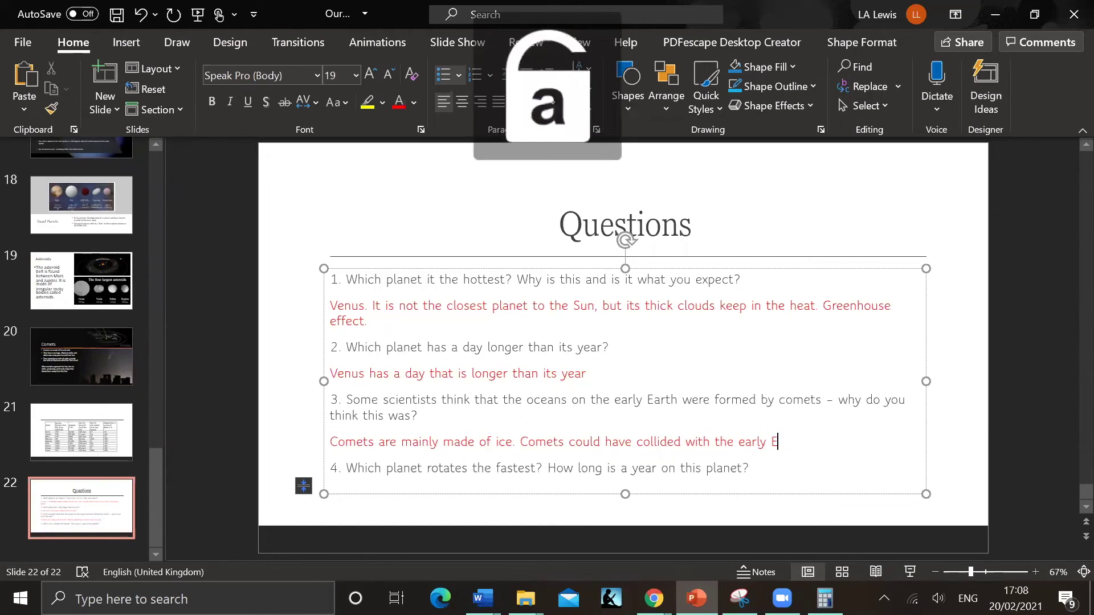
{"action": "type", "text": "arth and b"}
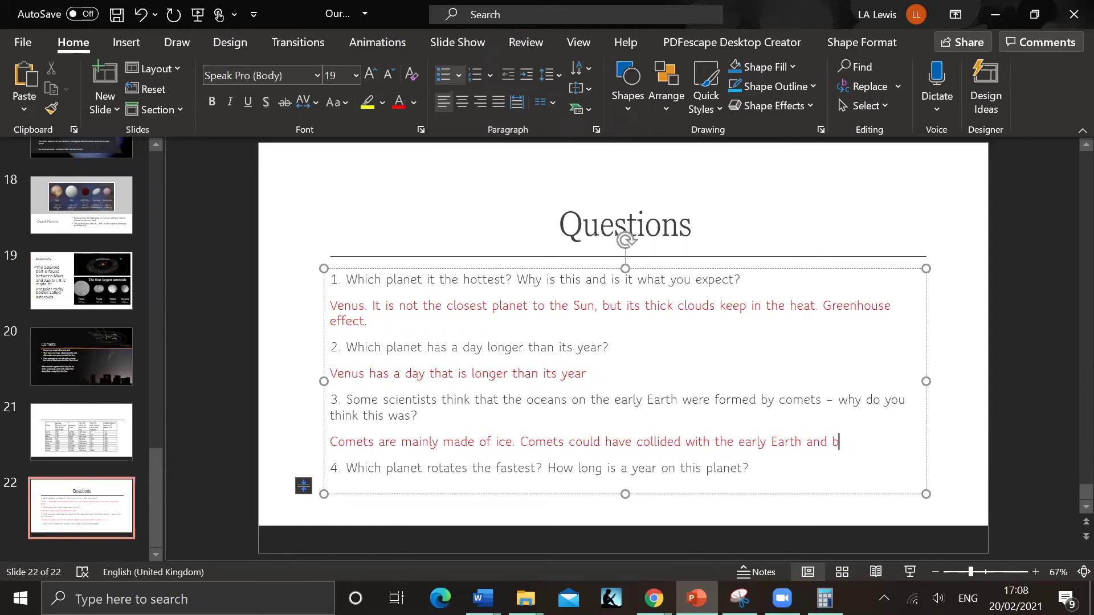
{"action": "type", "text": "rought water."}
Step: Add an empty line under question 4, then check the planet data table slide and return
{"action": "left_click", "coordinate": [823, 478]}
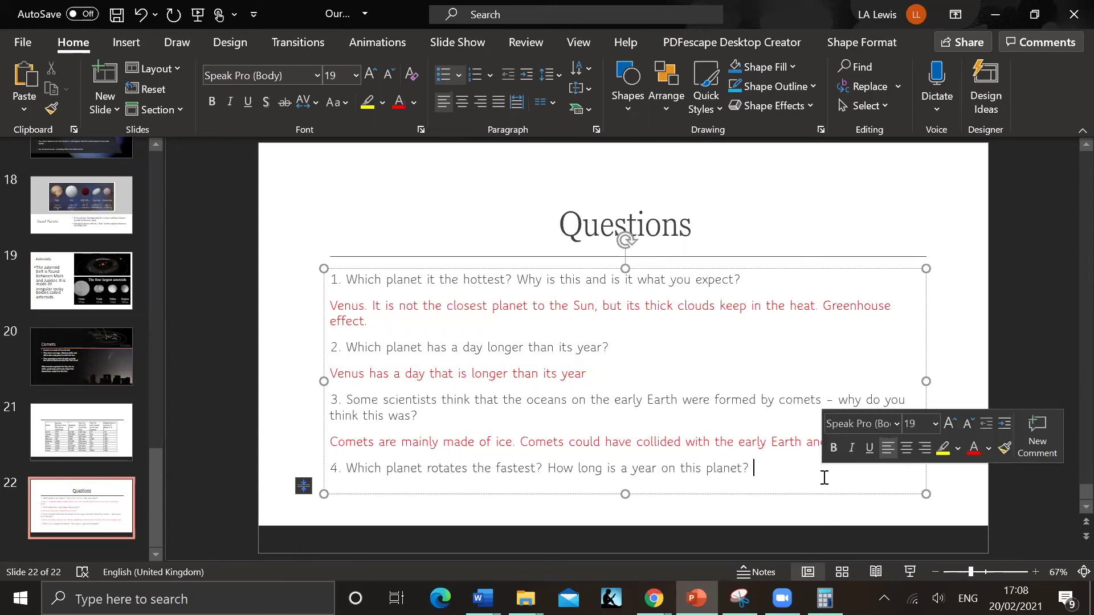
{"action": "key", "text": "Return"}
{"action": "left_click", "coordinate": [90, 504]}
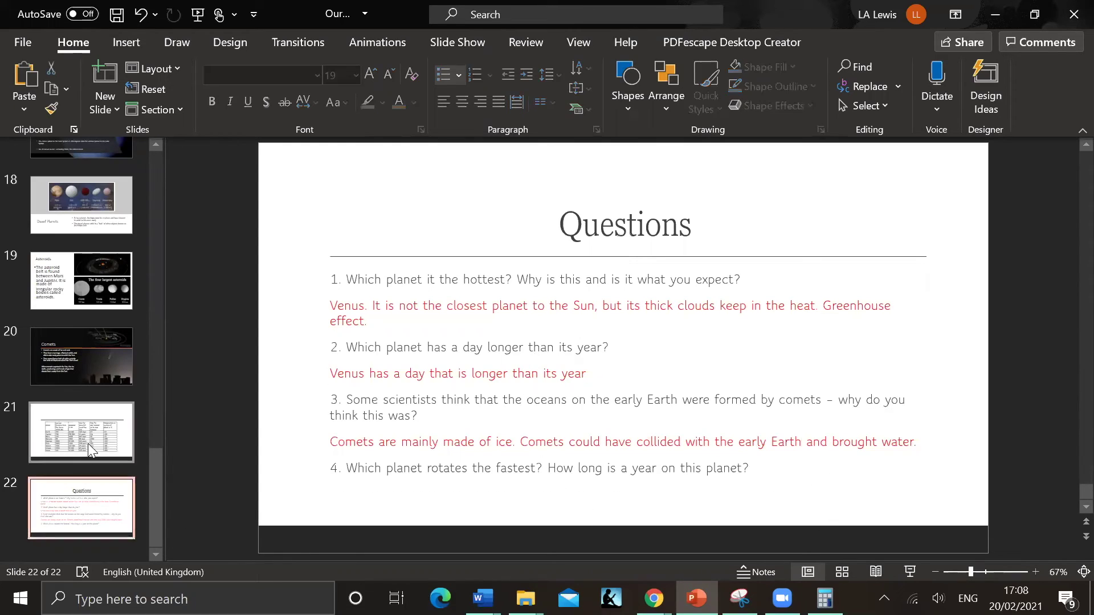
{"action": "left_click", "coordinate": [89, 442]}
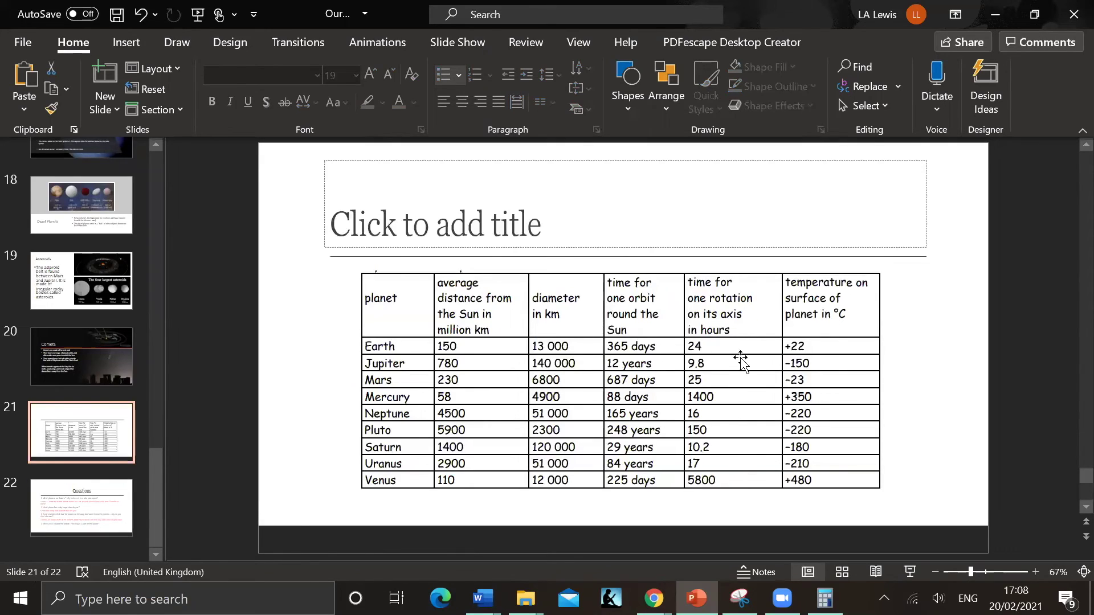
{"action": "left_click", "coordinate": [87, 508]}
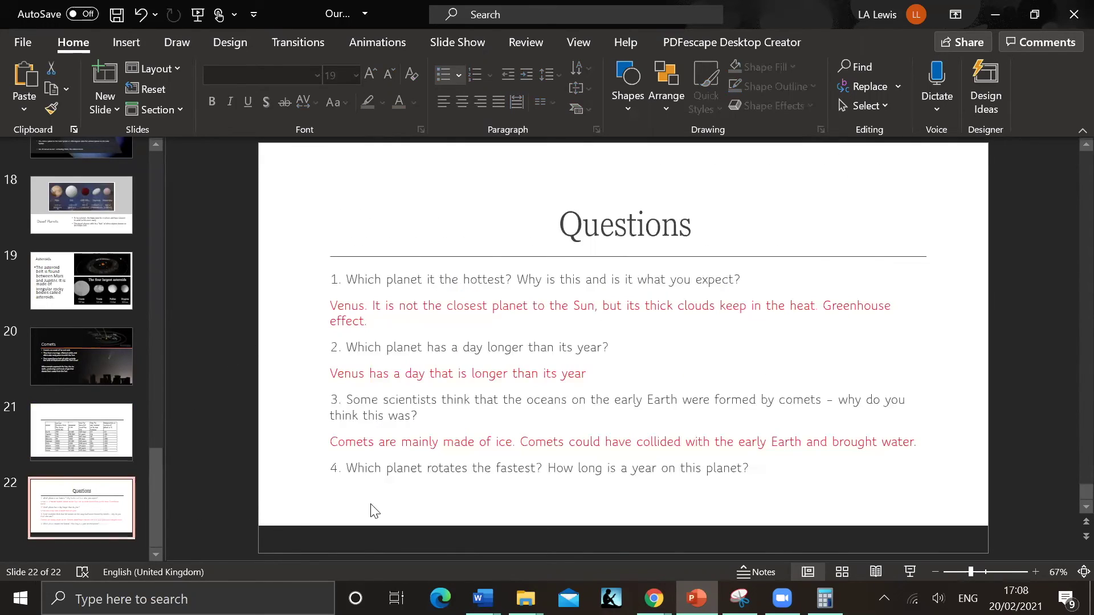
{"action": "left_click", "coordinate": [418, 489]}
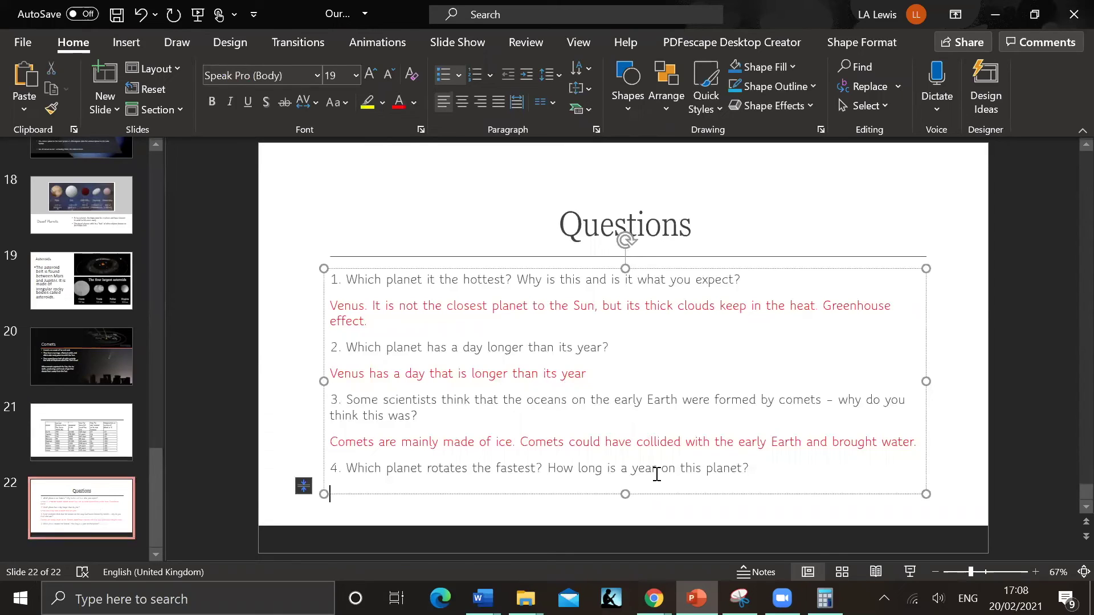
Step: Type 'Jupiter, it rotates in 9.8 hours.' as the answer under question 4
{"action": "key", "text": "Return"}
{"action": "type", "text": "Jupiter, it"}
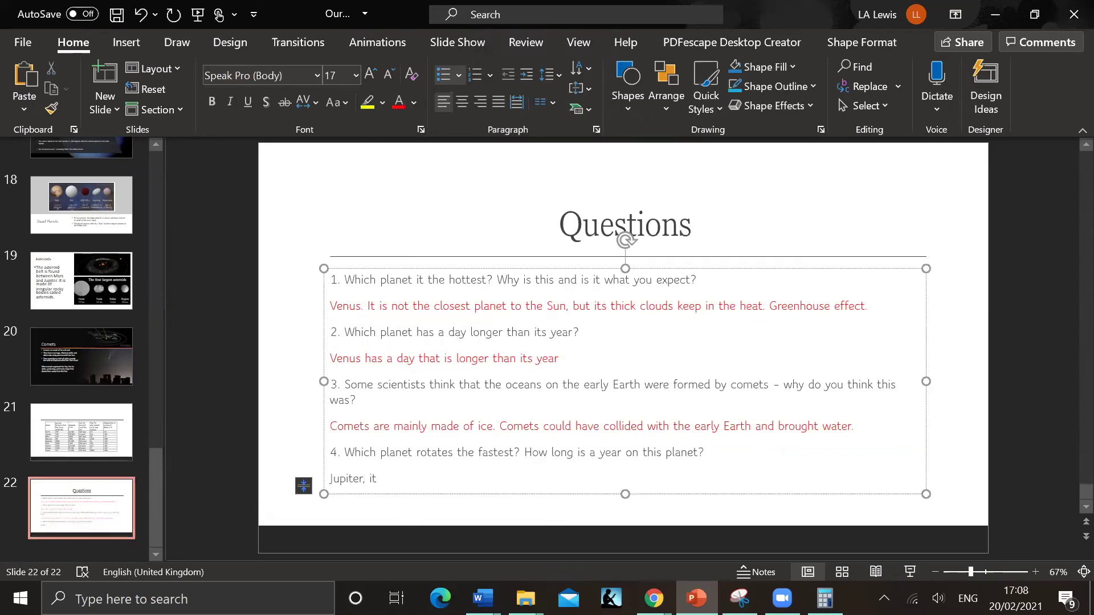
{"action": "type", "text": " rotates in 9.8 hours."}
{"action": "scroll", "coordinate": [122, 248], "scroll_direction": "up", "scroll_amount": 3}
Step: Move up through the thumbnails, past the Galileo slide, to reopen slide 3, Geocentric and Heliocentric Models
{"action": "scroll", "coordinate": [125, 252], "scroll_direction": "up", "scroll_amount": 10}
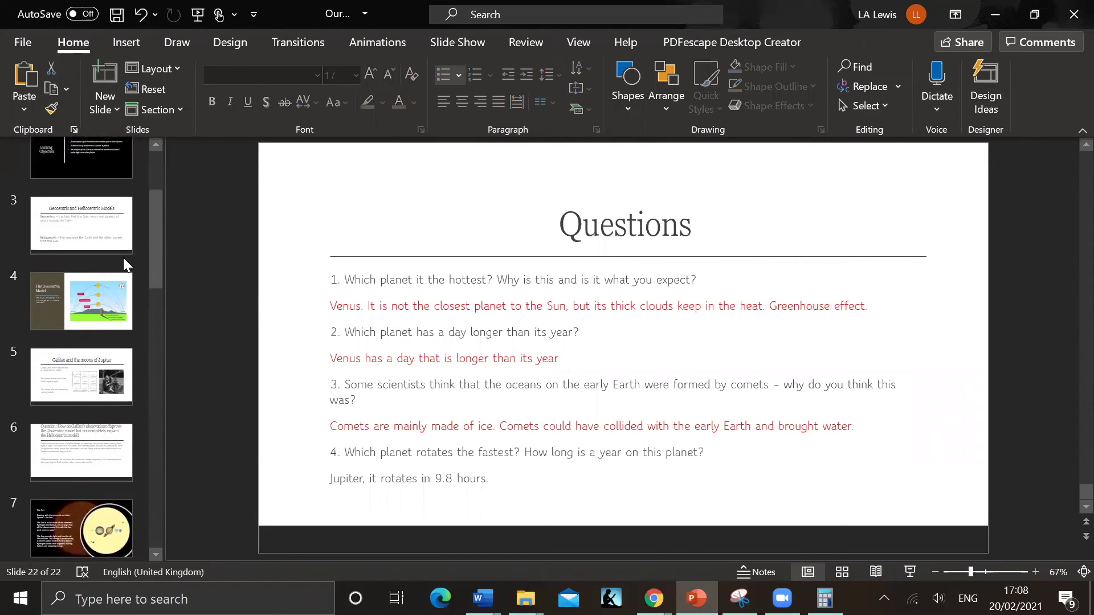
{"action": "left_click", "coordinate": [63, 436]}
{"action": "left_click", "coordinate": [72, 384]}
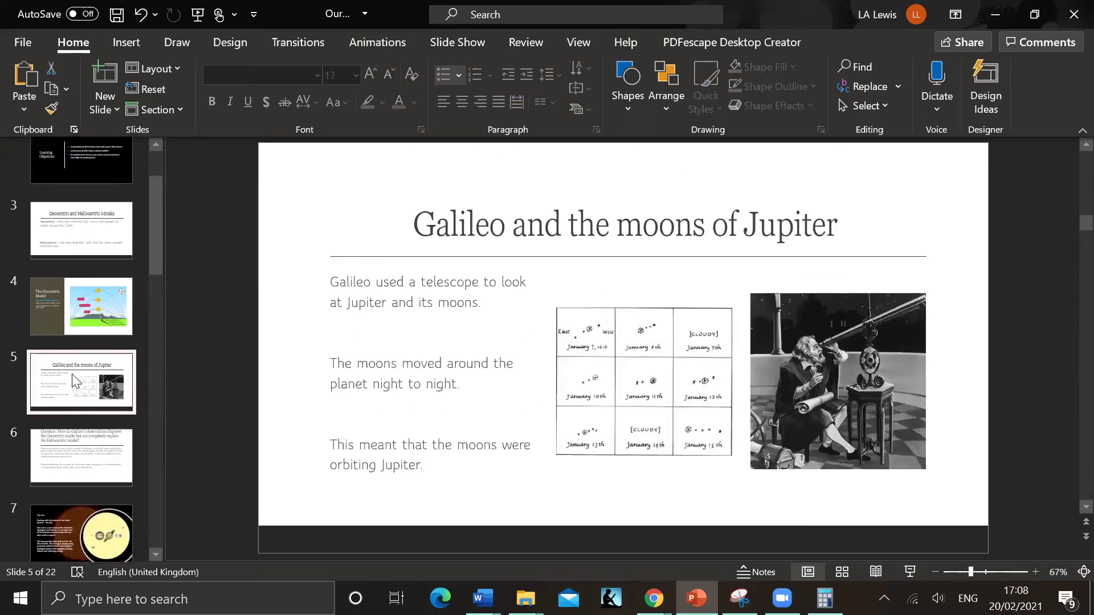
{"action": "scroll", "coordinate": [74, 380], "scroll_direction": "up", "scroll_amount": 2}
{"action": "left_click", "coordinate": [68, 315]}
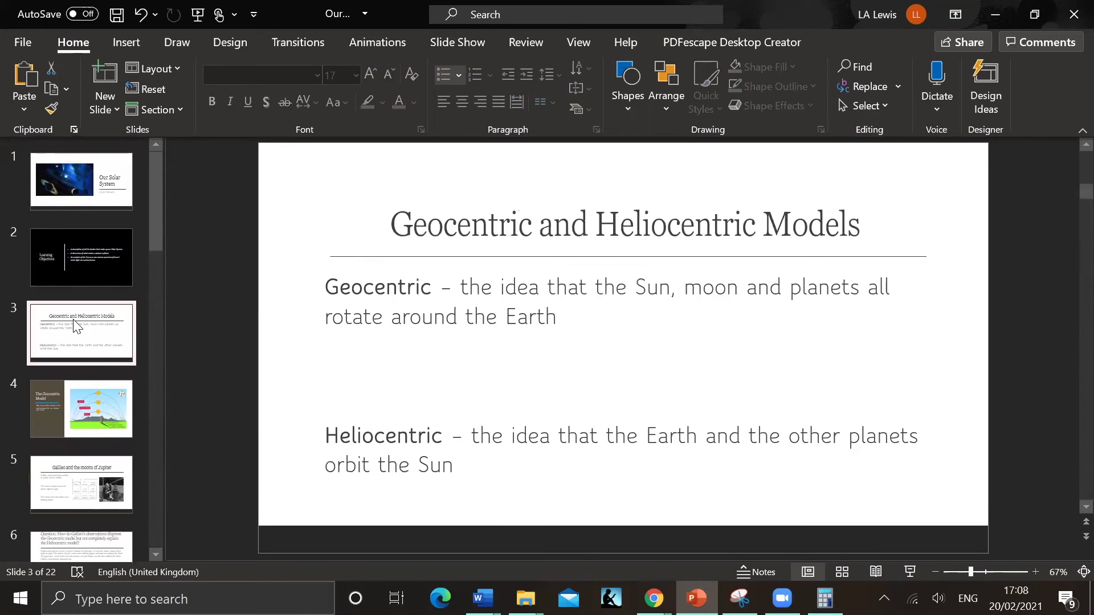